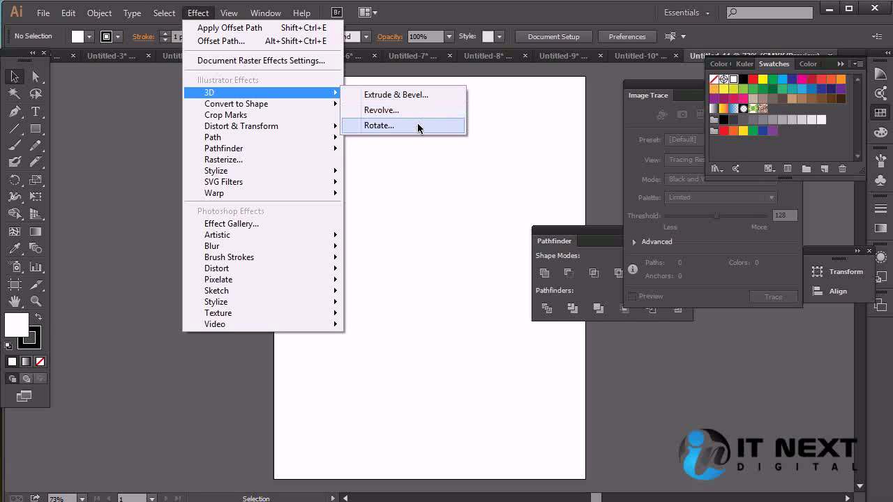
{"action": "mouse_move", "coordinate": [289, 108]}
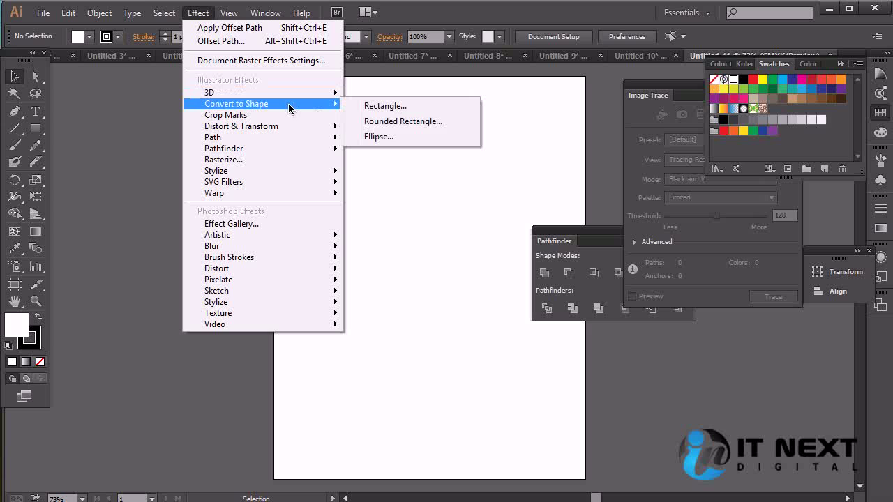
{"action": "mouse_move", "coordinate": [288, 92]}
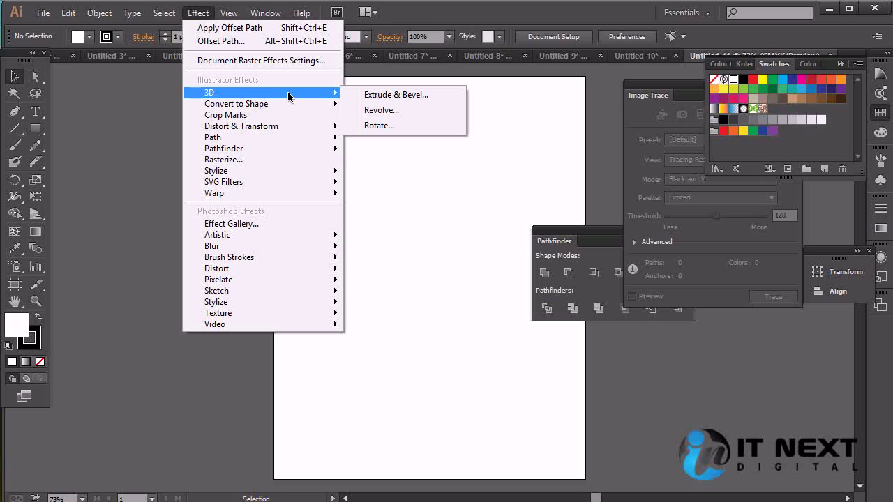
Step: Draw a circle with the Ellipse tool in the upper half of the artboard
{"action": "left_click", "coordinate": [38, 130]}
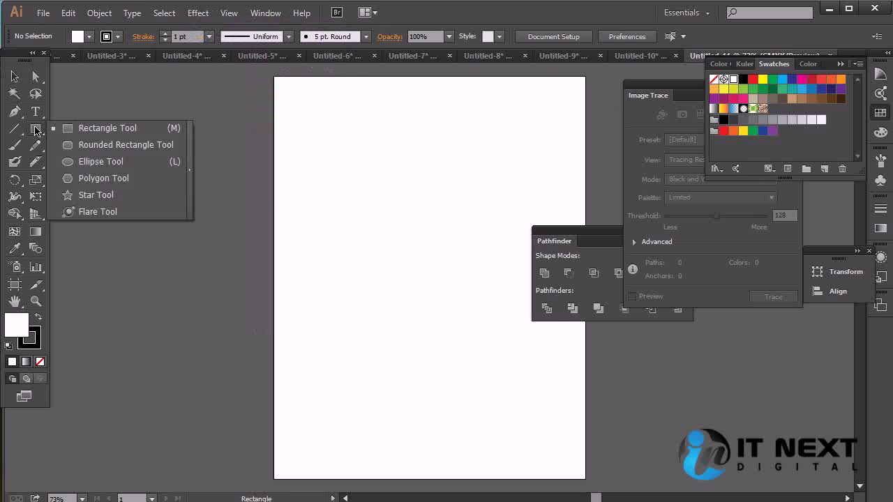
{"action": "left_click", "coordinate": [112, 161]}
{"action": "left_click_drag", "start_coordinate": [332, 159], "coordinate": [429, 257]}
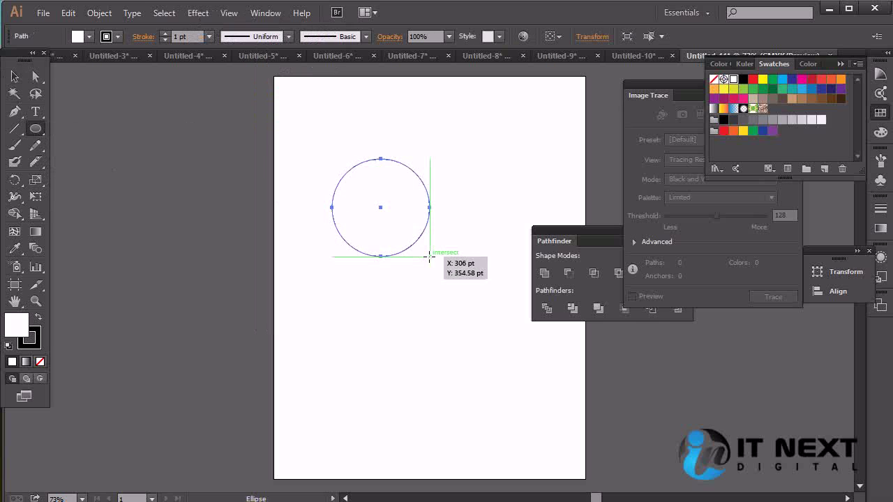
Step: Fill the circle with light brown and remove its stroke
{"action": "left_click", "coordinate": [792, 98]}
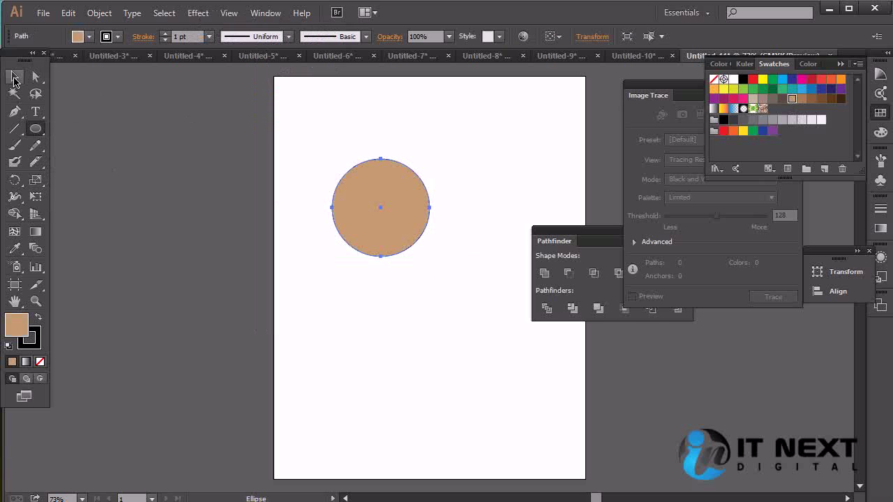
{"action": "left_click", "coordinate": [31, 340]}
{"action": "left_click", "coordinate": [40, 361]}
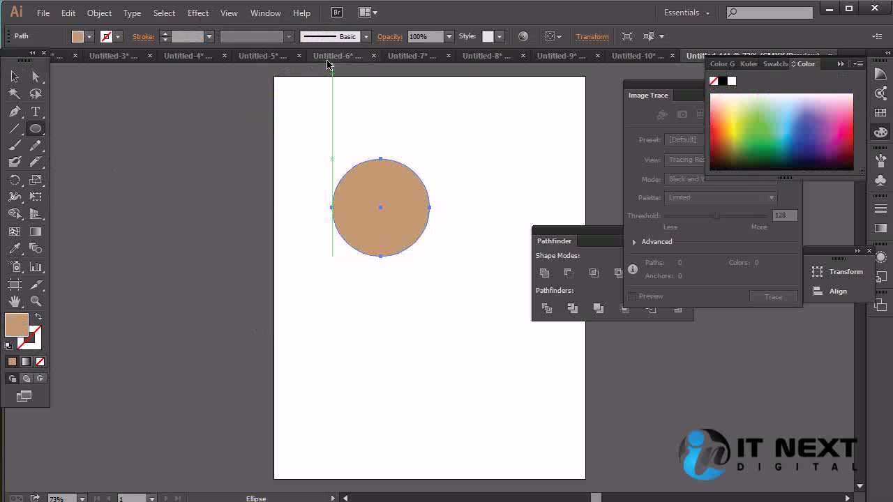
Step: Start a 3D Extrude & Bevel effect on the circle with the preview turned on
{"action": "left_click", "coordinate": [198, 13]}
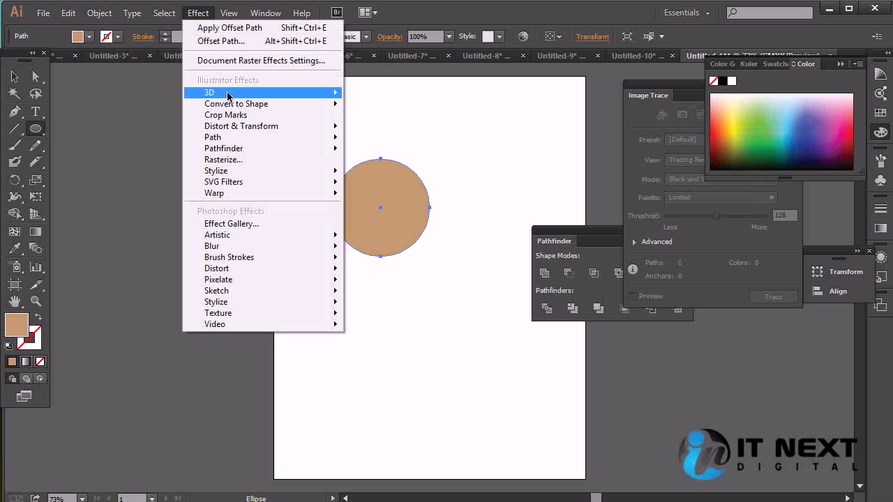
{"action": "mouse_move", "coordinate": [229, 101]}
{"action": "left_click", "coordinate": [418, 94]}
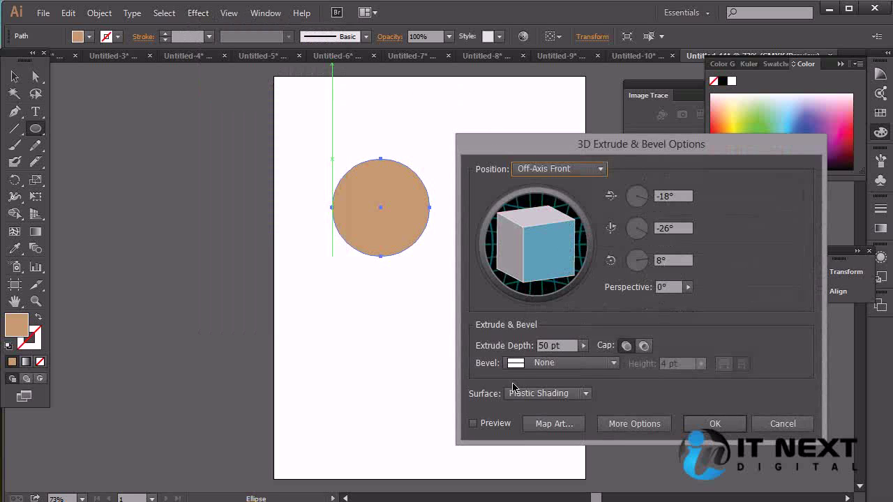
{"action": "left_click", "coordinate": [473, 423]}
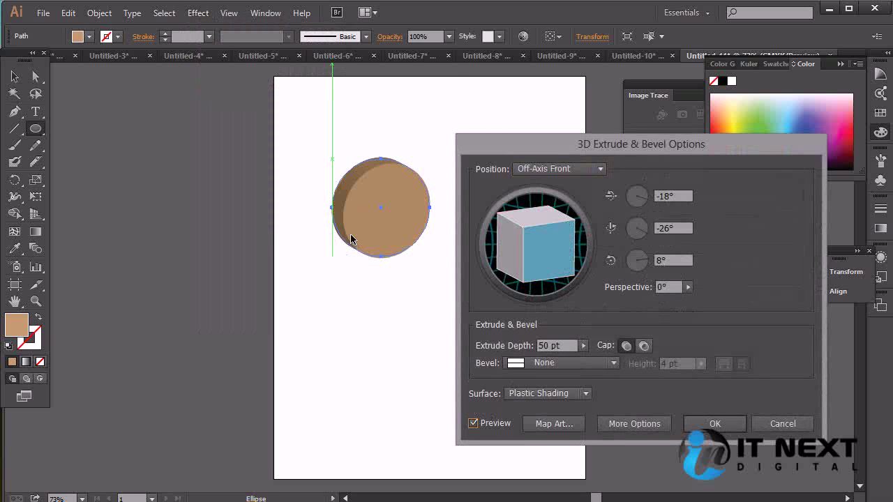
Step: Rotate the extruded circle freely to 11°, 13° and 1° and raise the extrude depth to 102 pt
{"action": "mouse_move", "coordinate": [528, 265]}
{"action": "left_mouse_down"}
{"action": "mouse_move", "coordinate": [534, 244]}
{"action": "mouse_move", "coordinate": [509, 237]}
{"action": "left_mouse_up"}
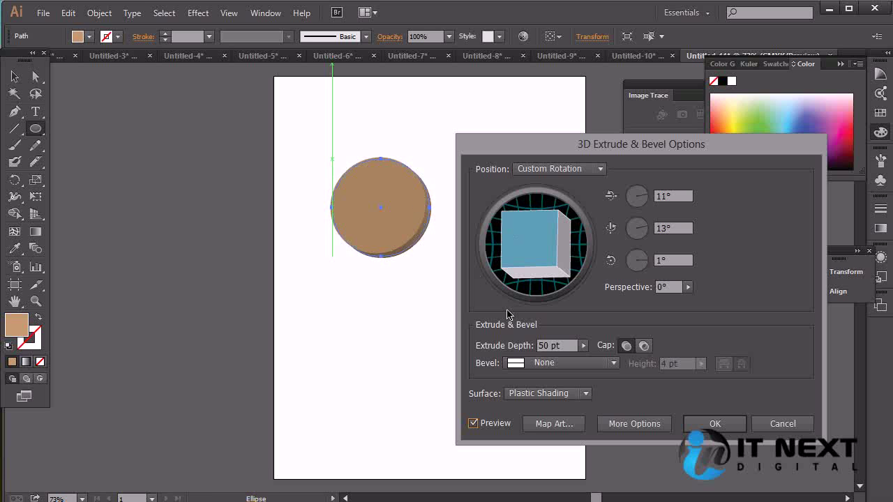
{"action": "left_click", "coordinate": [584, 345]}
{"action": "mouse_move", "coordinate": [517, 363]}
{"action": "left_mouse_down"}
{"action": "mouse_move", "coordinate": [532, 364]}
{"action": "mouse_move", "coordinate": [513, 364]}
{"action": "left_mouse_up"}
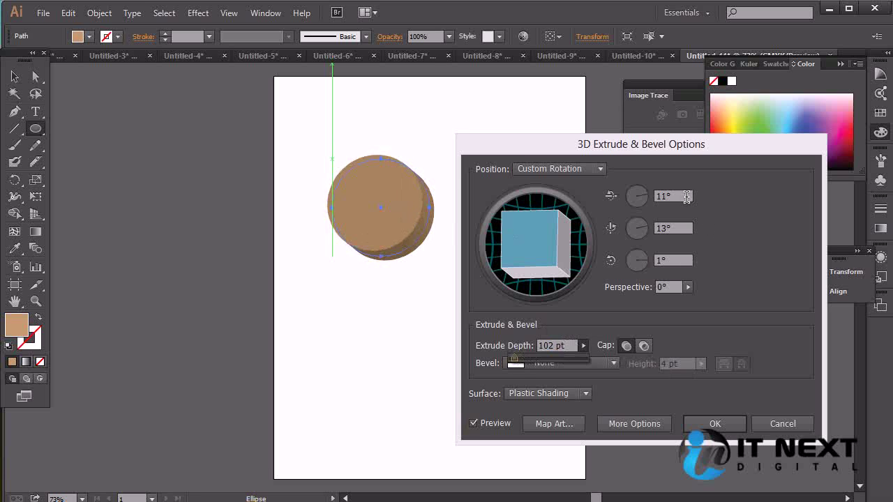
Step: Set the extrude depth to 0 pt and the rotation about all three axes to 0°
{"action": "type", "text": "0"}
{"action": "left_click_drag", "start_coordinate": [680, 229], "coordinate": [613, 229]}
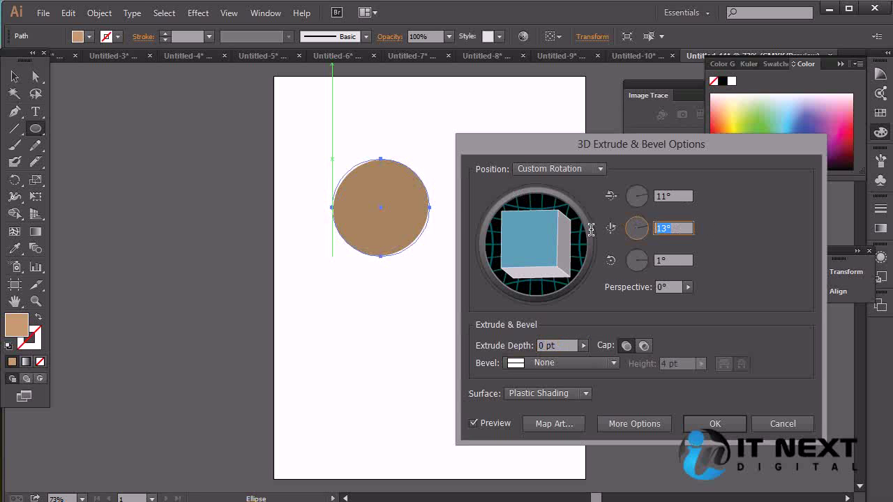
{"action": "type", "text": "0"}
{"action": "key", "text": "shift+Tab"}
{"action": "type", "text": "0"}
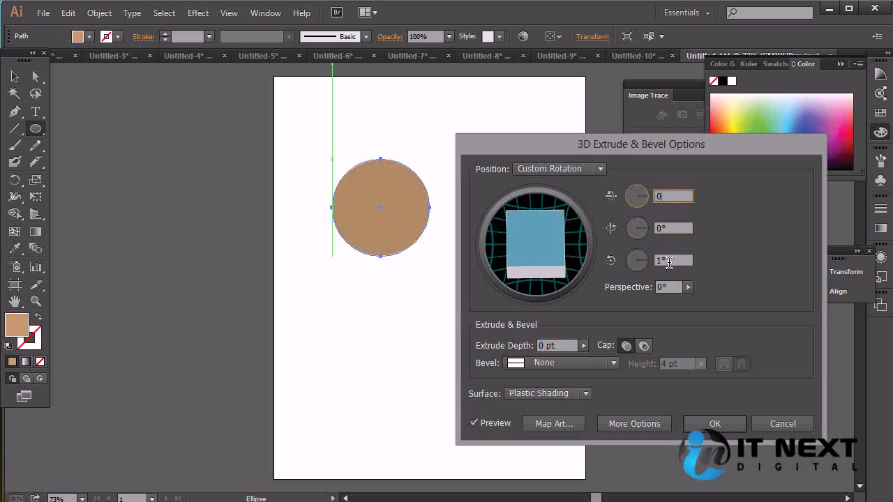
{"action": "double_click", "coordinate": [668, 262]}
{"action": "type", "text": "0"}
{"action": "left_click", "coordinate": [666, 231]}
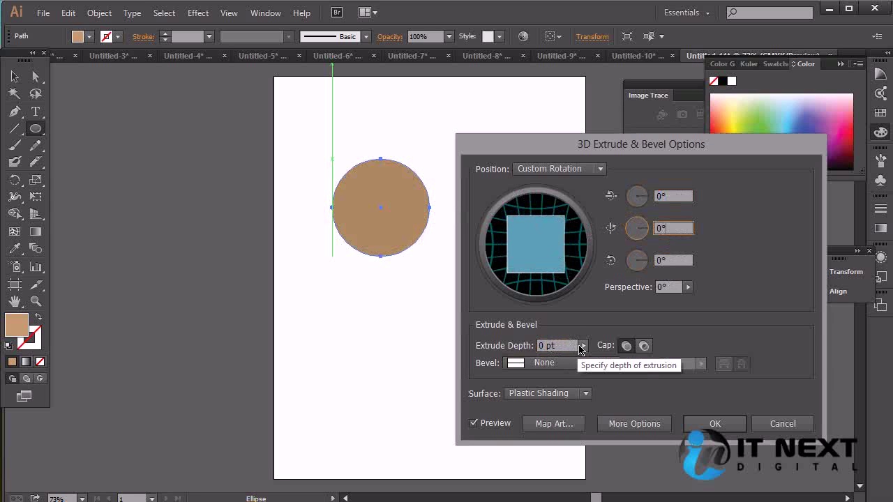
Step: Set the extrude depth to 10 pt and tilt the shape freely to about 9°, 4° and 2°
{"action": "double_click", "coordinate": [543, 346]}
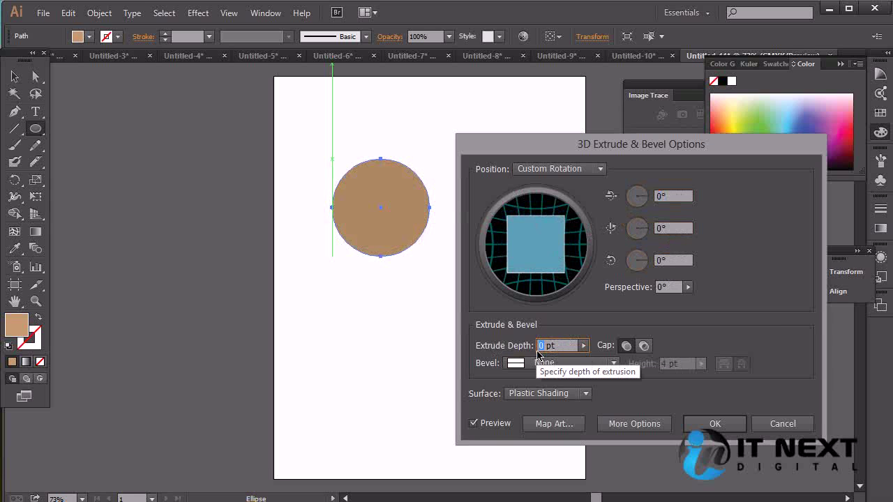
{"action": "type", "text": "10"}
{"action": "left_click_drag", "start_coordinate": [557, 262], "coordinate": [554, 257]}
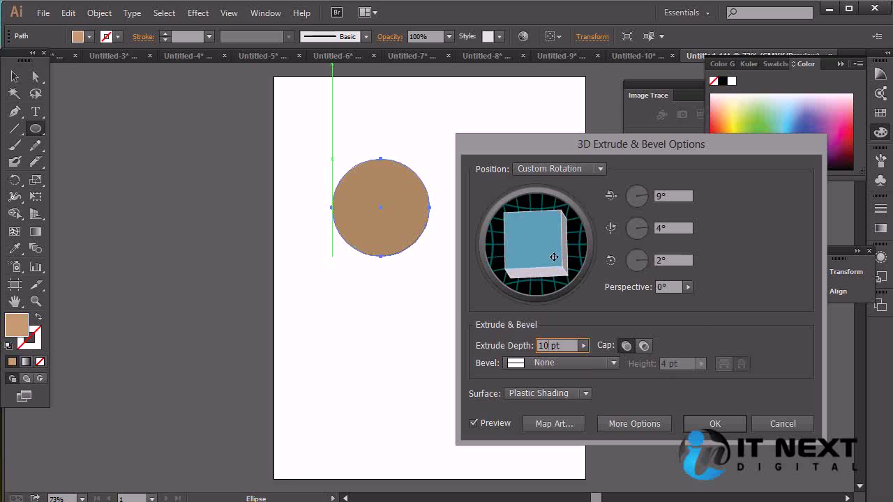
Step: Try an extrude depth of 20 pt, raise it to 30 pt and apply the 3D effect
{"action": "left_click_drag", "start_coordinate": [548, 347], "coordinate": [474, 347]}
{"action": "type", "text": "20"}
{"action": "left_click", "coordinate": [671, 263]}
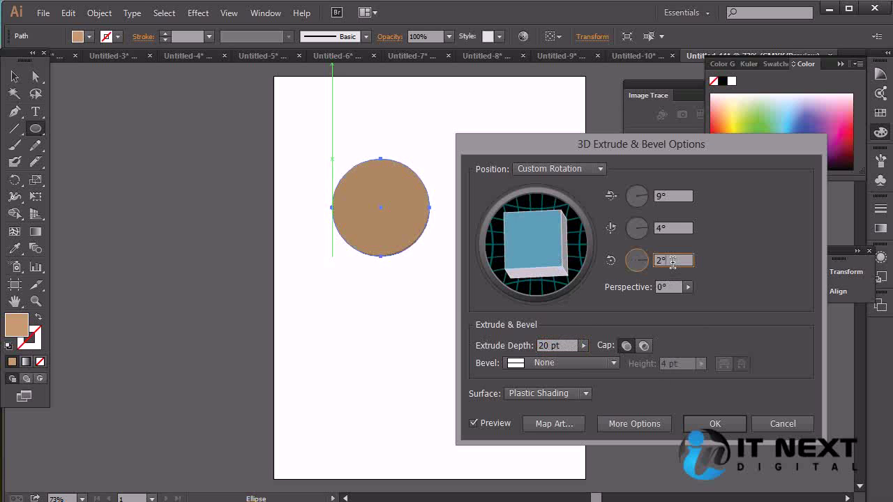
{"action": "left_click", "coordinate": [548, 346]}
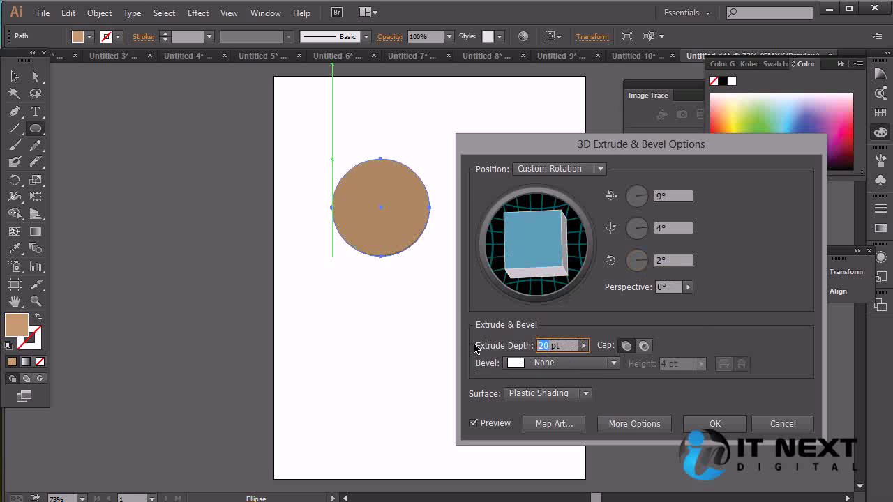
{"action": "type", "text": "30"}
{"action": "left_click", "coordinate": [673, 260]}
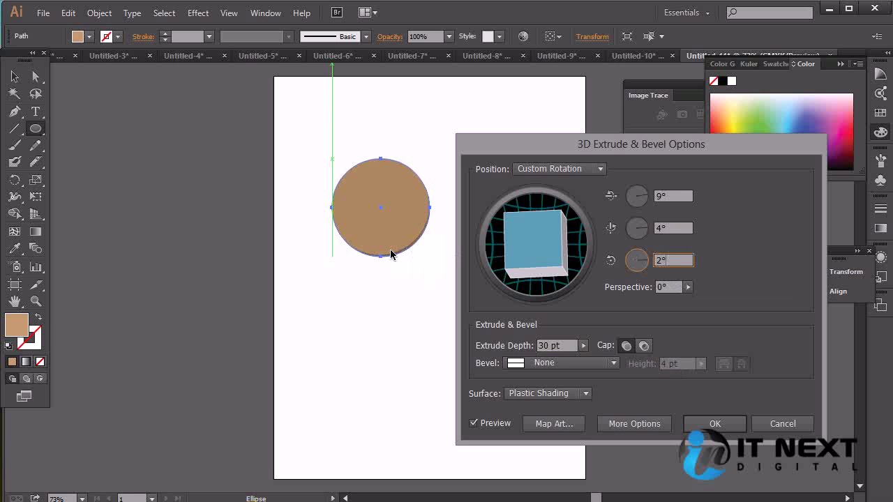
{"action": "left_click", "coordinate": [719, 426]}
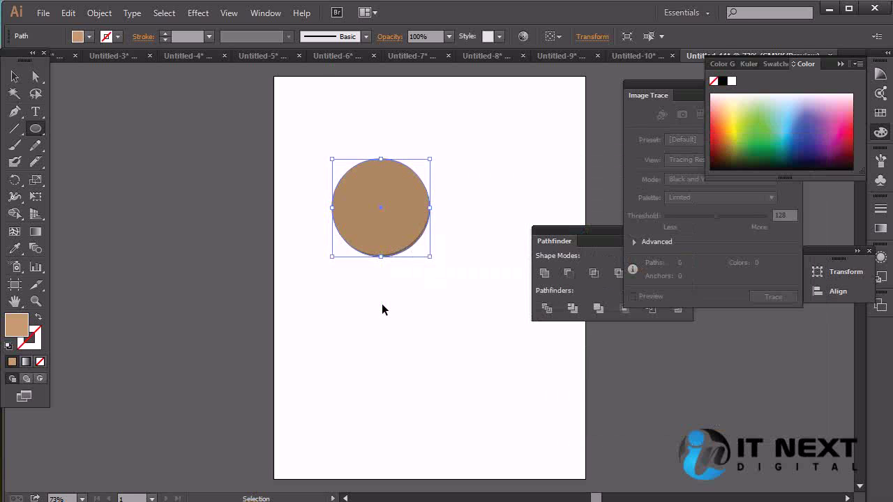
Step: Draw a second, plain light brown circle below the extruded one
{"action": "key", "text": "ctrl+plus"}
{"action": "key", "text": "ctrl+plus"}
{"action": "left_click_drag", "start_coordinate": [381, 302], "coordinate": [446, 398]}
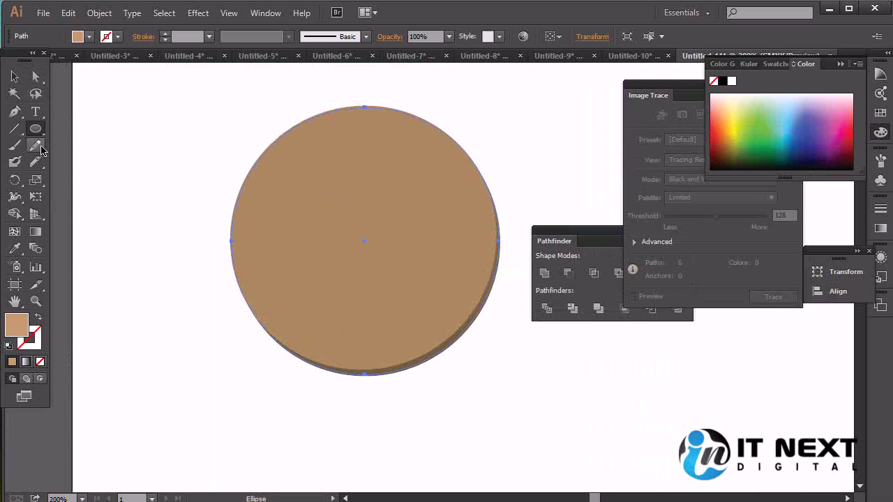
{"action": "left_click_drag", "start_coordinate": [393, 332], "coordinate": [319, 207]}
{"action": "left_click_drag", "start_coordinate": [307, 264], "coordinate": [482, 341]}
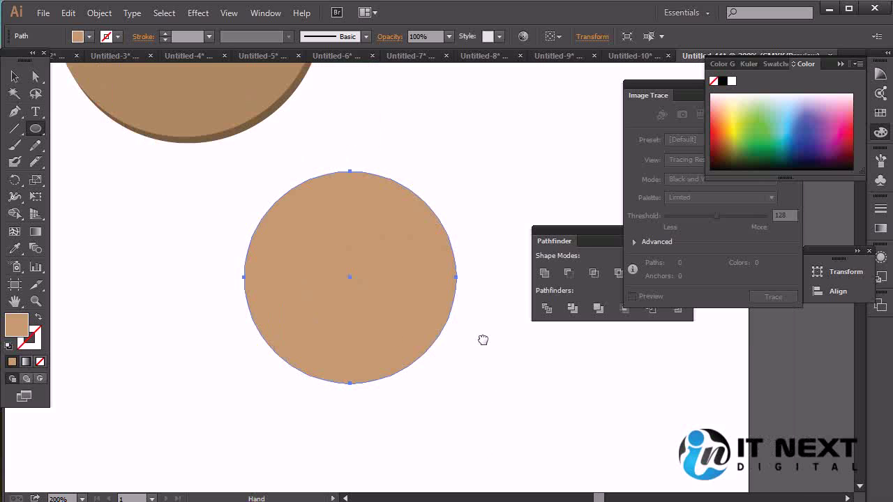
Step: Duplicate the plain circle with a slight offset down and to the right, and place the copy behind it
{"action": "left_click", "coordinate": [24, 79]}
{"action": "left_click_drag", "start_coordinate": [372, 237], "coordinate": [378, 244]}
{"action": "key", "text": "ctrl"}
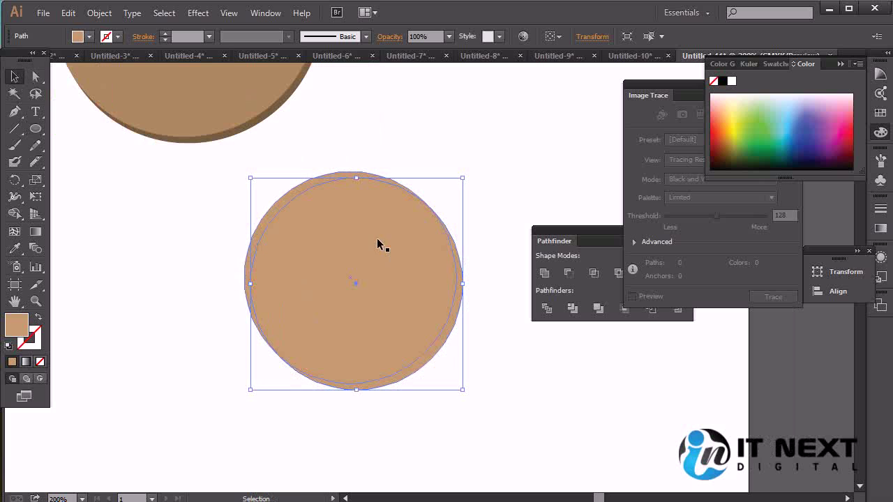
{"action": "left_click", "coordinate": [35, 77]}
{"action": "left_click_drag", "start_coordinate": [396, 169], "coordinate": [403, 293]}
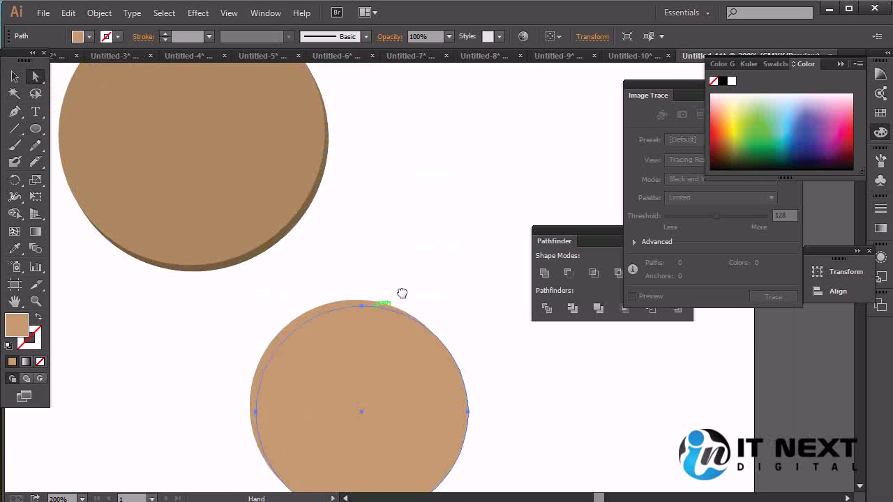
{"action": "key", "text": "i"}
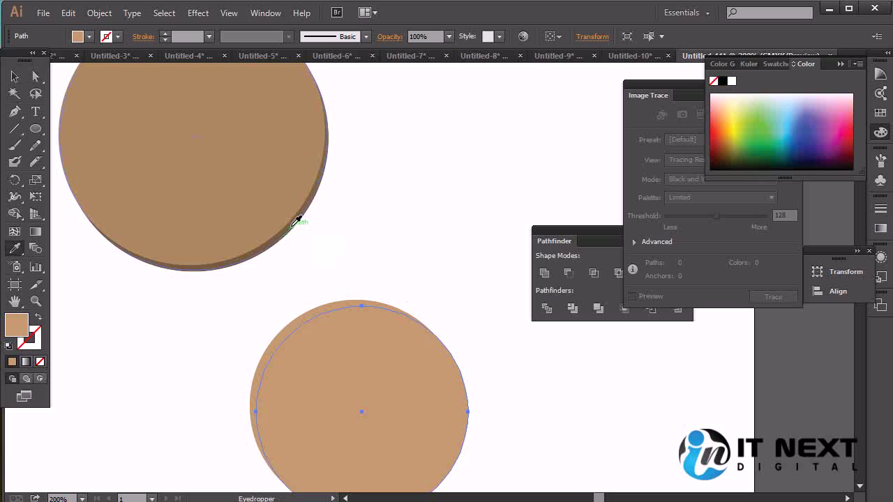
{"action": "left_click", "coordinate": [15, 76]}
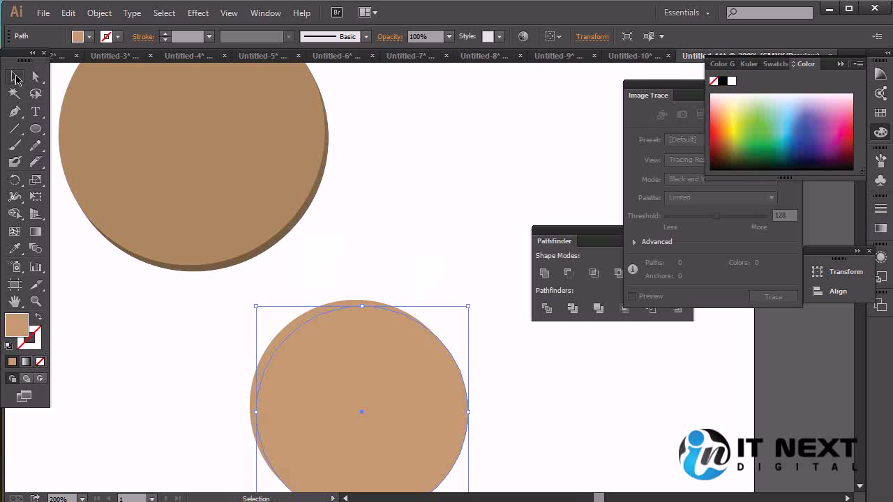
{"action": "left_click_drag", "start_coordinate": [490, 351], "coordinate": [407, 175]}
{"action": "left_click", "coordinate": [440, 282]}
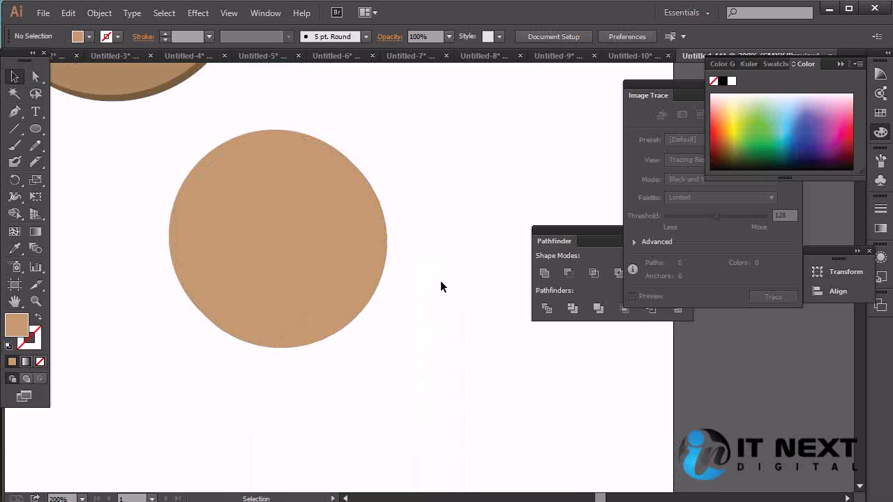
{"action": "left_click", "coordinate": [271, 223]}
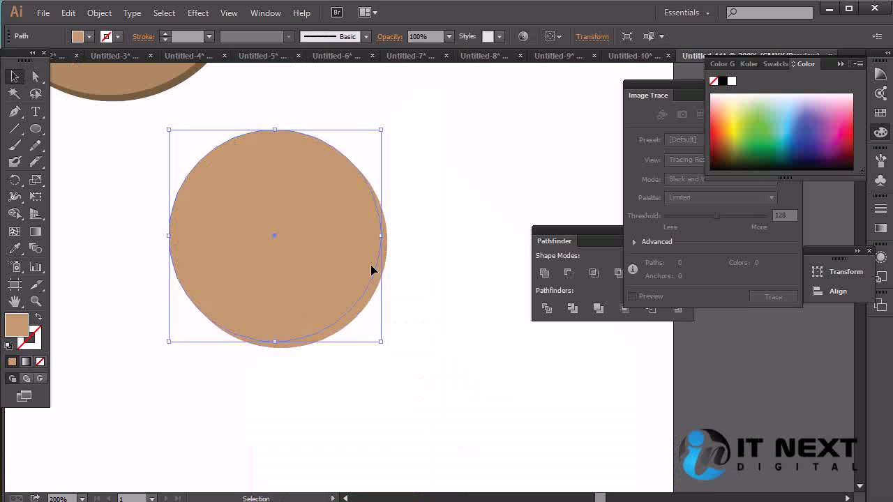
Step: Fill the offset rear copy of the plain circle with dark brown 68533e
{"action": "left_click_drag", "start_coordinate": [368, 289], "coordinate": [415, 352]}
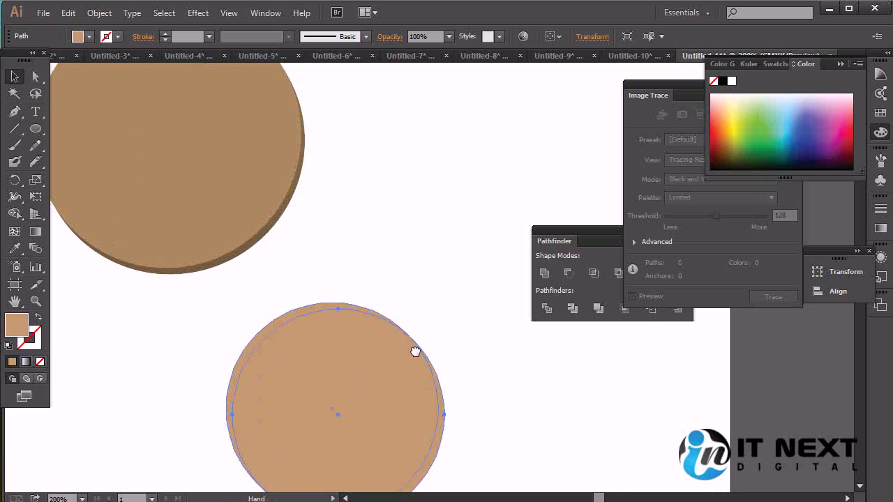
{"action": "key", "text": "i"}
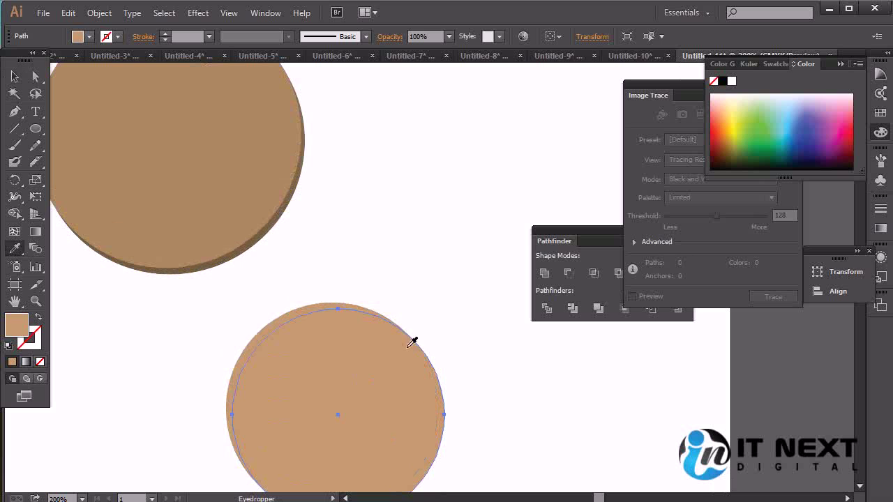
{"action": "double_click", "coordinate": [21, 325]}
{"action": "mouse_move", "coordinate": [665, 313]}
{"action": "left_mouse_down"}
{"action": "mouse_move", "coordinate": [636, 339]}
{"action": "mouse_move", "coordinate": [634, 357]}
{"action": "left_mouse_up"}
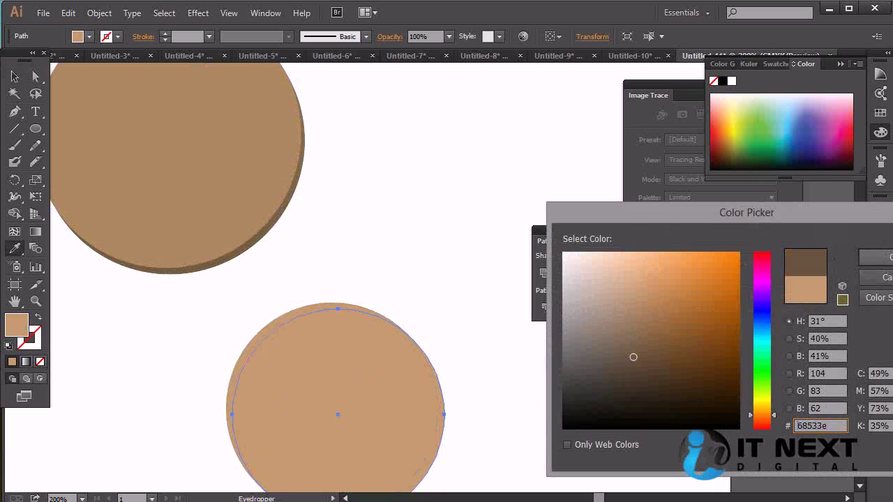
{"action": "key", "text": "Return"}
{"action": "scroll", "coordinate": [565, 328], "scroll_direction": "down", "scroll_amount": 3}
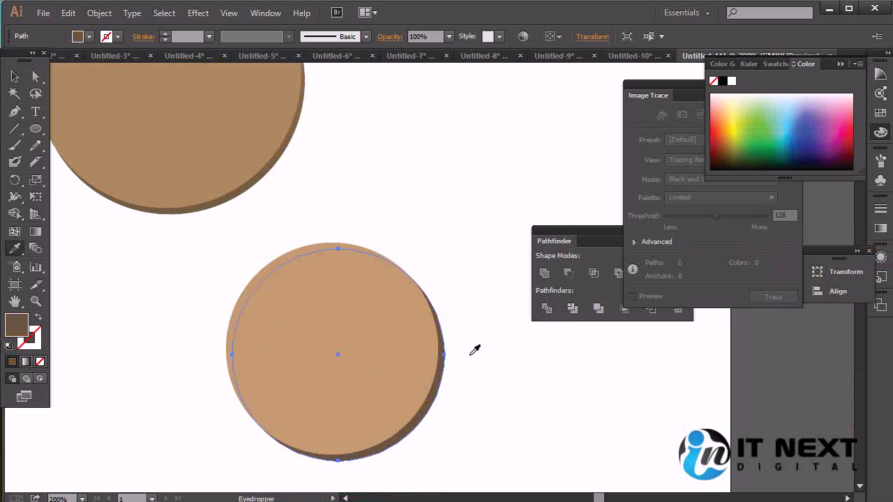
Step: Delete the plain circle and its dark brown copy
{"action": "key", "text": "v"}
{"action": "left_click", "coordinate": [425, 218]}
{"action": "left_click_drag", "start_coordinate": [457, 230], "coordinate": [493, 234]}
{"action": "left_click_drag", "start_coordinate": [497, 277], "coordinate": [411, 377]}
{"action": "key", "text": "Delete"}
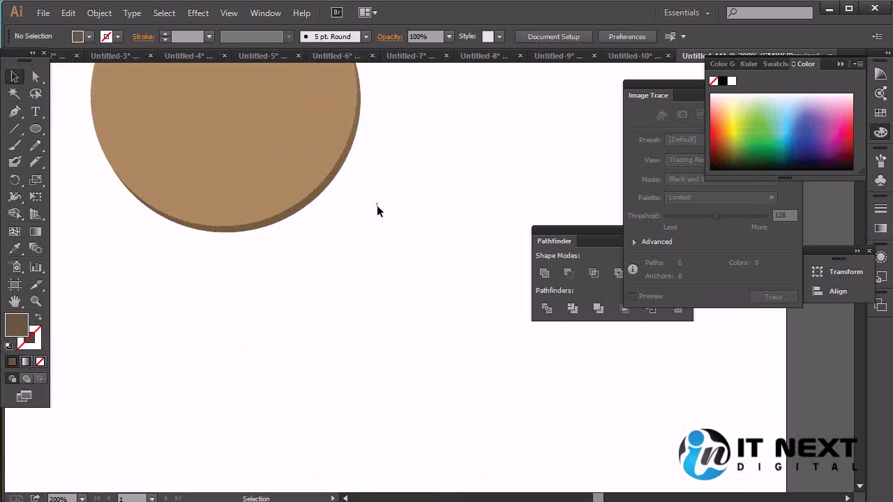
Step: Open the 3D Extrude & Bevel settings of the brown circle from its appearance attributes
{"action": "left_click_drag", "start_coordinate": [377, 211], "coordinate": [395, 351]}
{"action": "left_click", "coordinate": [289, 270]}
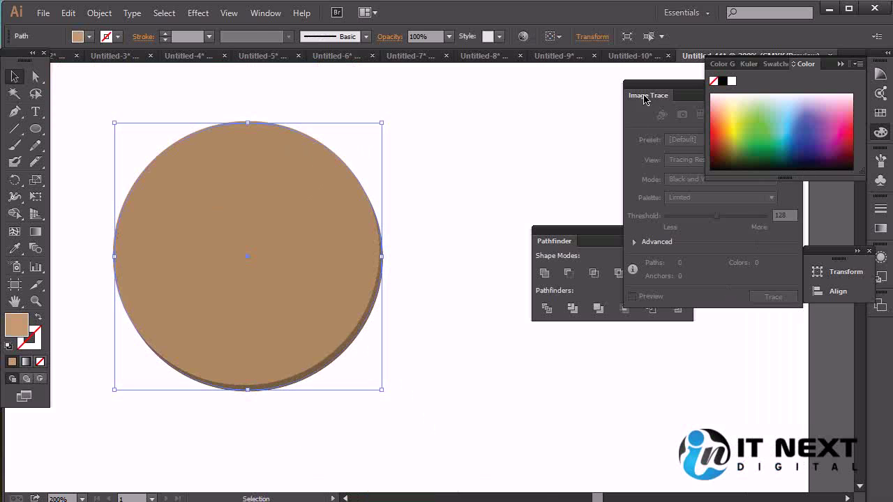
{"action": "left_click", "coordinate": [265, 13]}
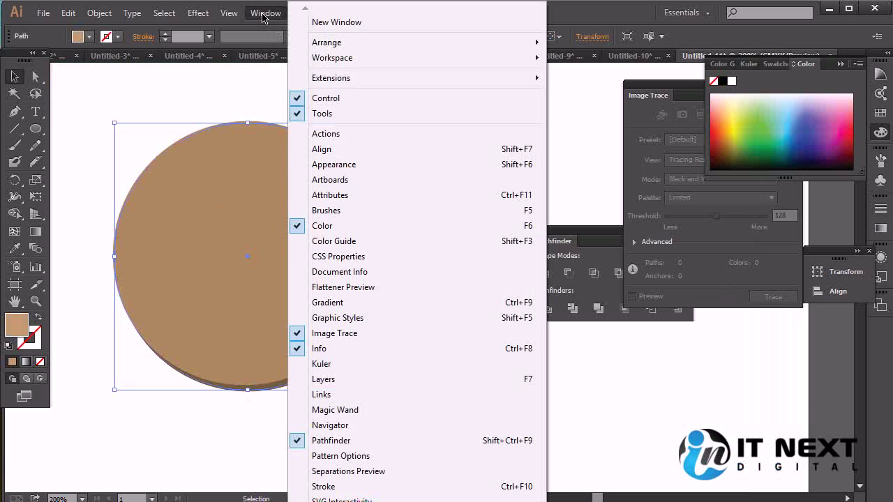
{"action": "left_click", "coordinate": [335, 165]}
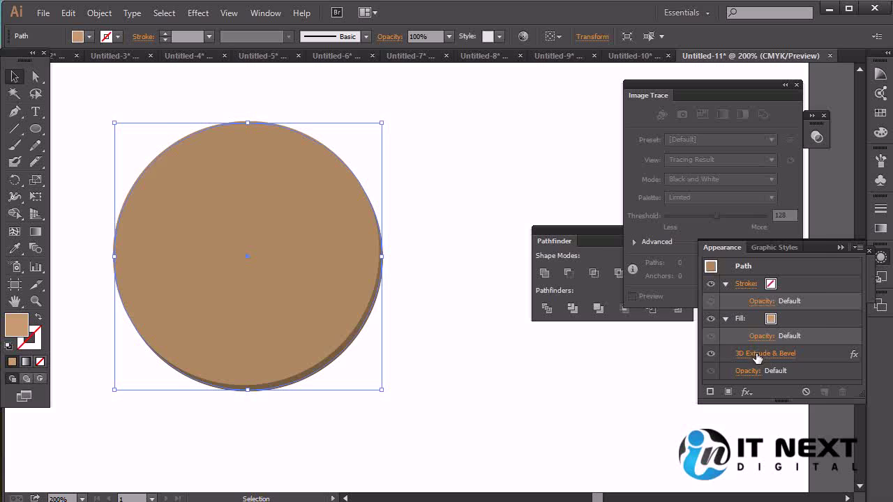
{"action": "left_click", "coordinate": [757, 354]}
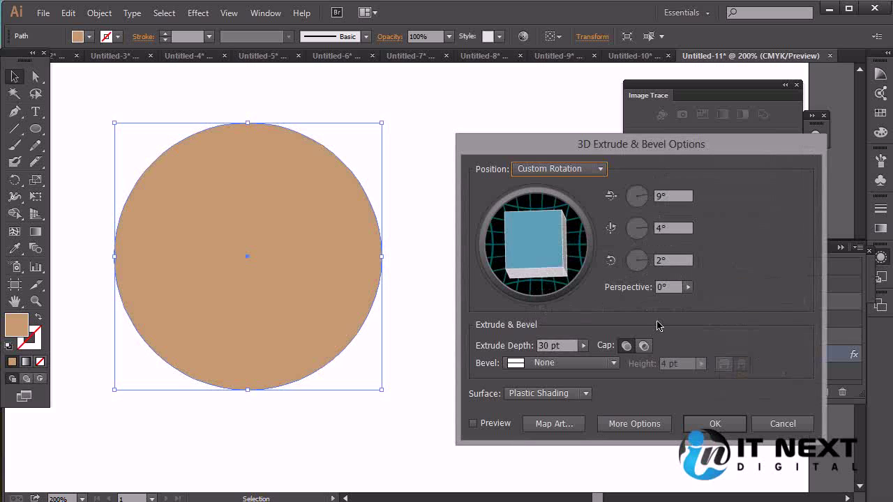
Step: Rotate the extrusion to about 5°, 0° and 6° about its three axes and enable the live preview
{"action": "mouse_move", "coordinate": [528, 250]}
{"action": "left_mouse_down"}
{"action": "mouse_move", "coordinate": [516, 247]}
{"action": "mouse_move", "coordinate": [530, 250]}
{"action": "left_mouse_up"}
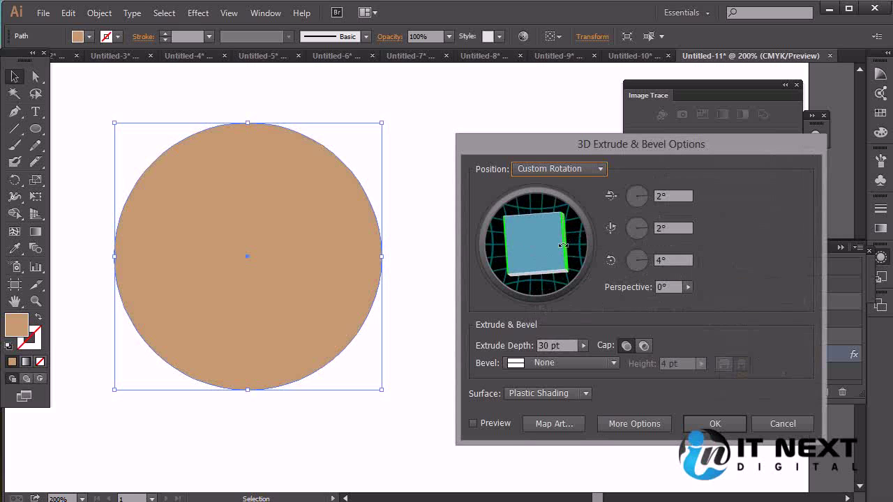
{"action": "left_click_drag", "start_coordinate": [538, 271], "coordinate": [567, 265]}
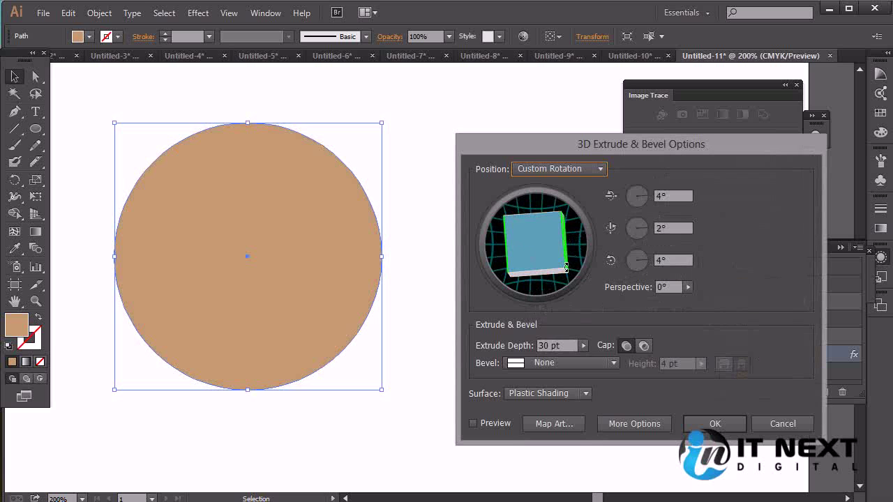
{"action": "left_click_drag", "start_coordinate": [565, 268], "coordinate": [552, 255]}
{"action": "left_click", "coordinate": [473, 424]}
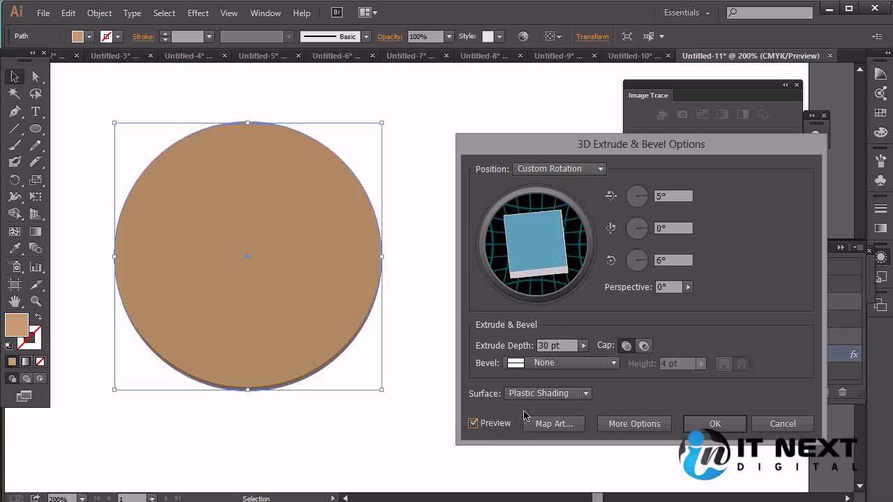
Step: Set the extrude depth to 50 pt and rotate the disc to about 12°, 14° and 11°
{"action": "left_click", "coordinate": [583, 345]}
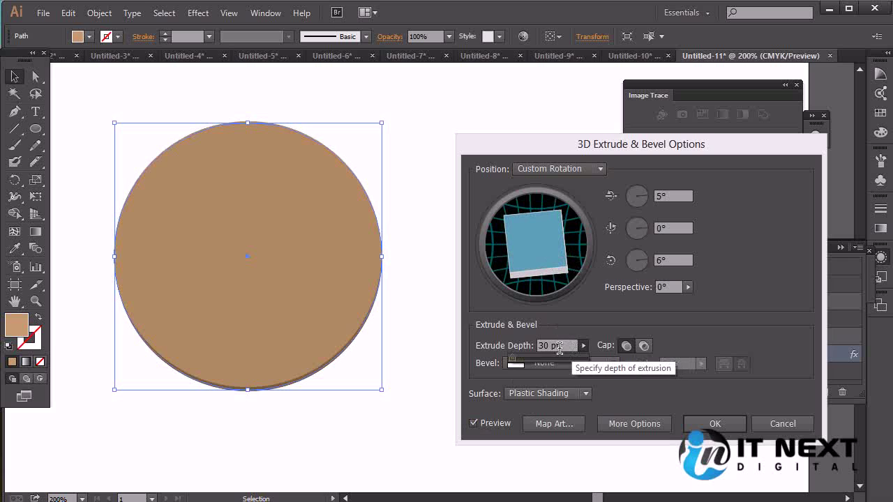
{"action": "type", "text": "50"}
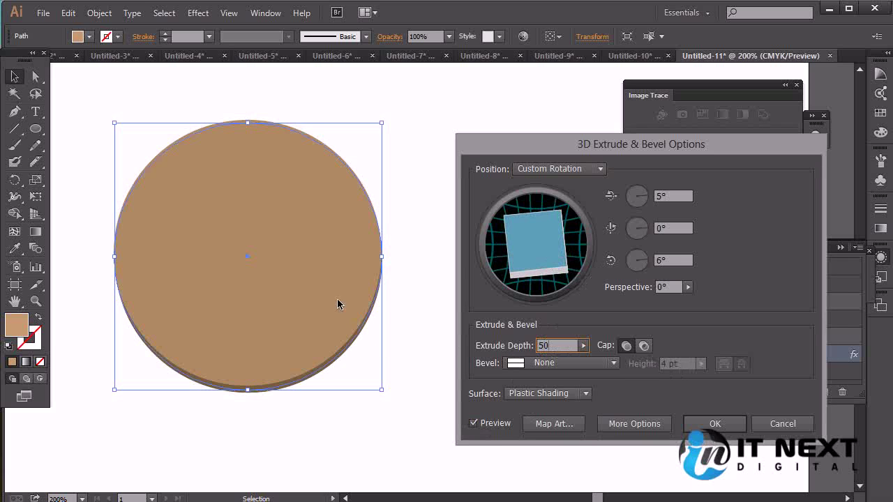
{"action": "left_click_drag", "start_coordinate": [526, 251], "coordinate": [506, 266]}
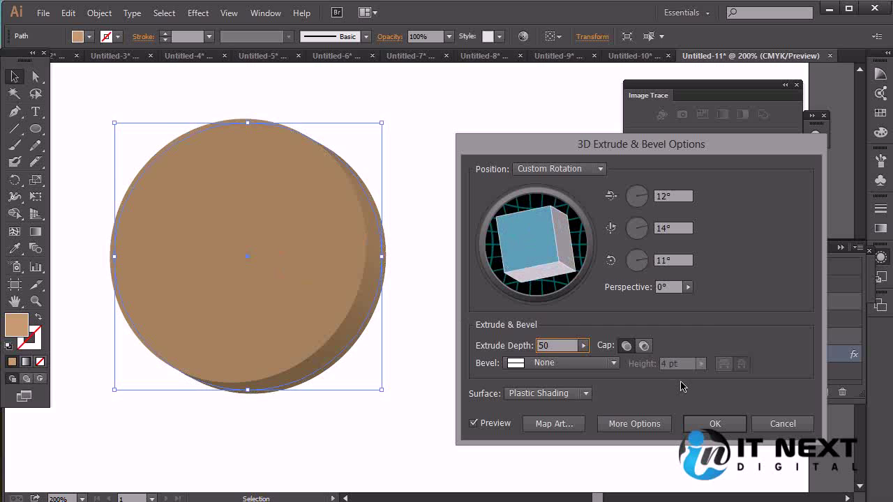
Step: Try the hollow cap and the Wireframe and Diffuse Shading surfaces, returning to the solid cap with Plastic Shading
{"action": "left_click", "coordinate": [644, 346]}
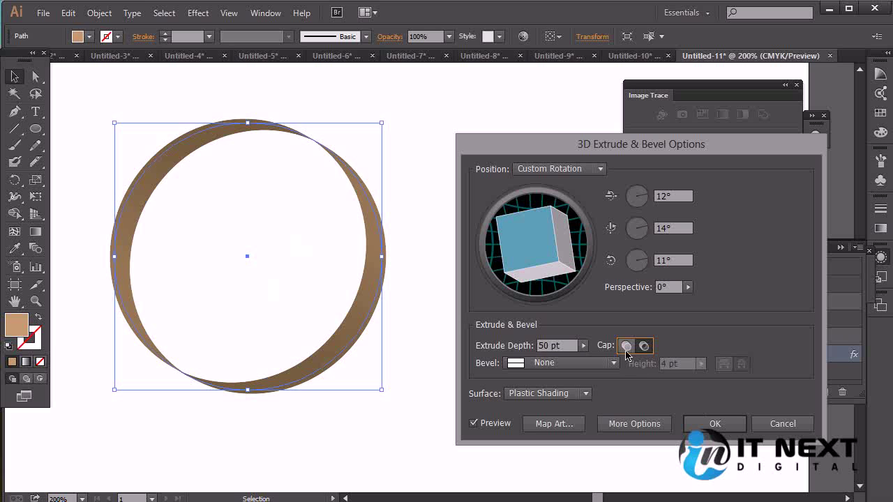
{"action": "left_click", "coordinate": [626, 346]}
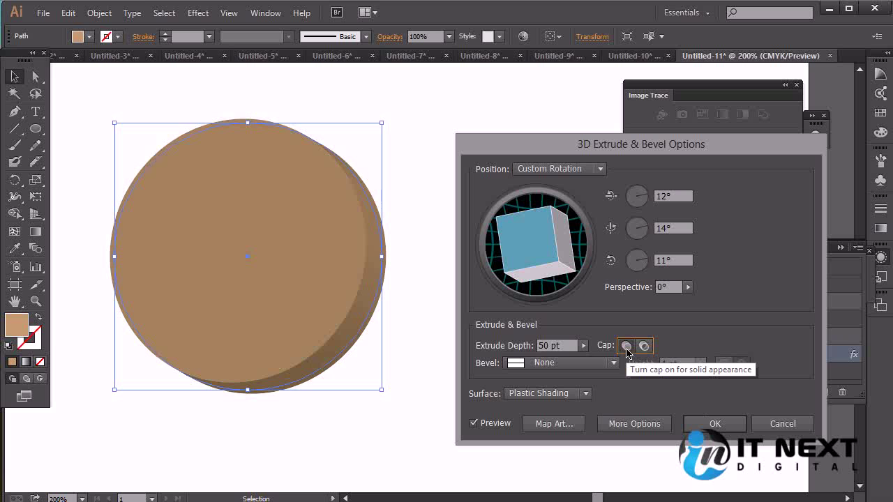
{"action": "left_click", "coordinate": [586, 394]}
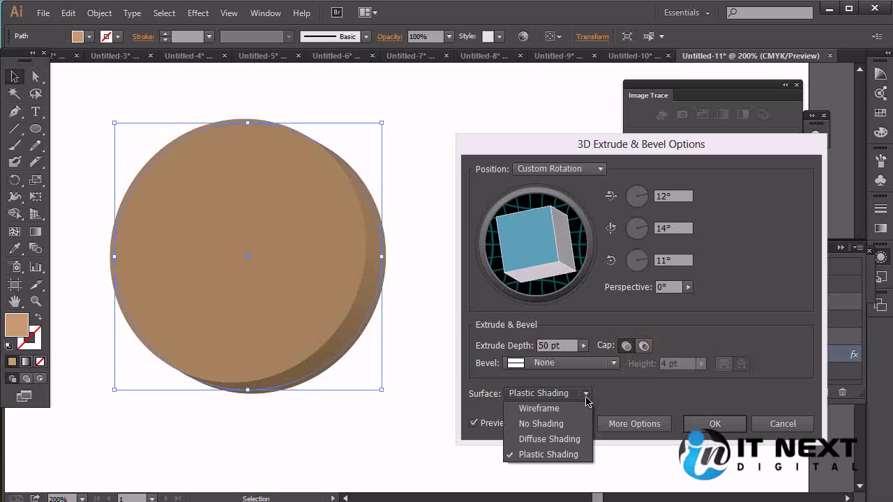
{"action": "left_click", "coordinate": [576, 409]}
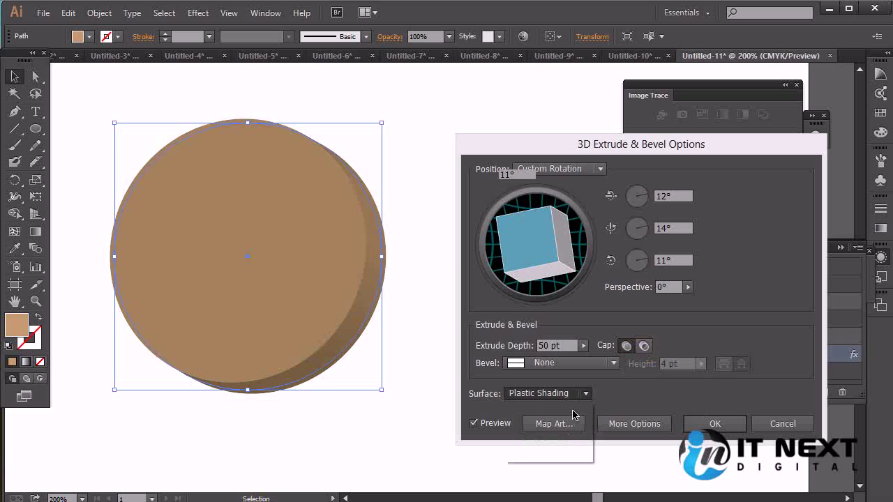
{"action": "left_click", "coordinate": [586, 394]}
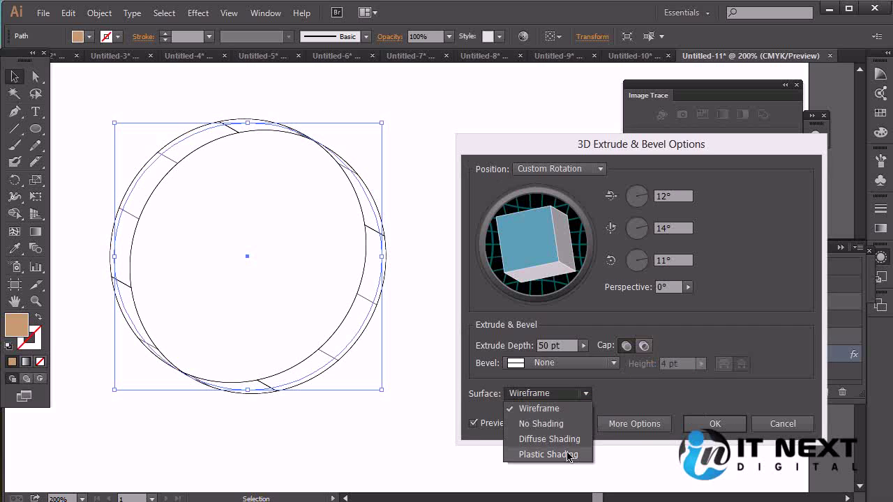
{"action": "left_click", "coordinate": [564, 455]}
{"action": "left_click", "coordinate": [590, 397]}
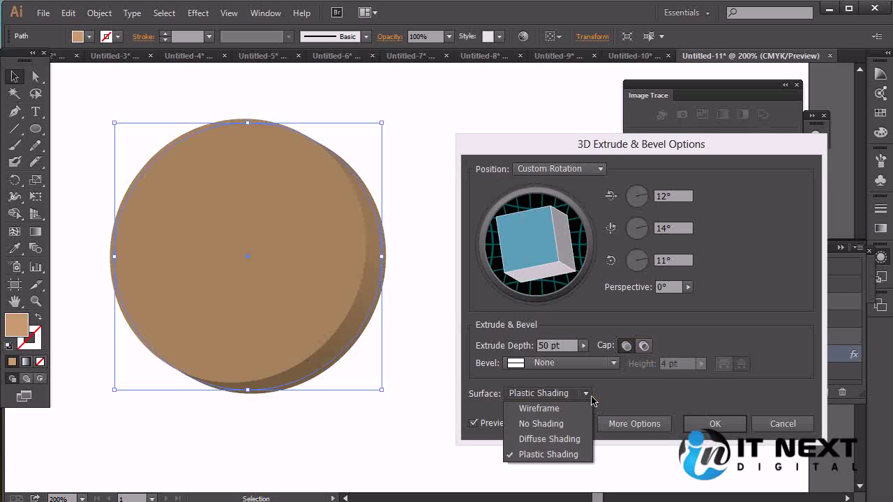
{"action": "left_click", "coordinate": [577, 439]}
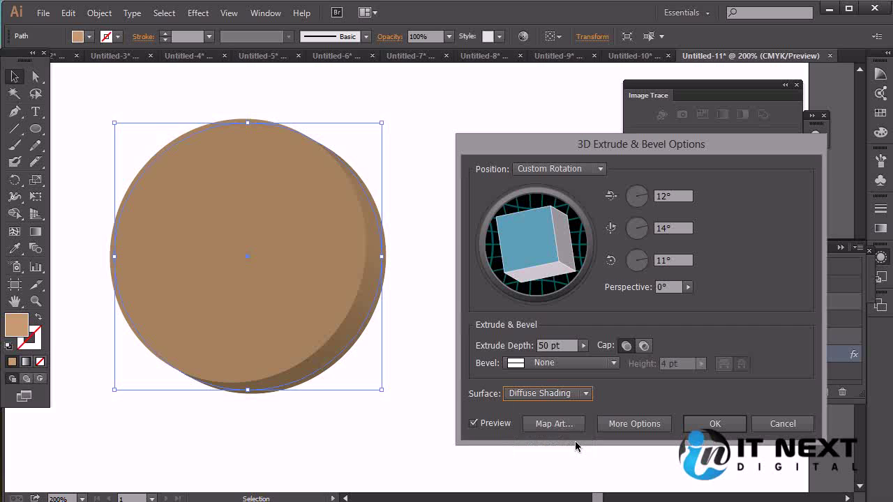
{"action": "left_click", "coordinate": [585, 393]}
{"action": "left_click", "coordinate": [557, 454]}
Step: Expand the surface options and set a custom dark maroon shading color for the disc
{"action": "left_click", "coordinate": [667, 438]}
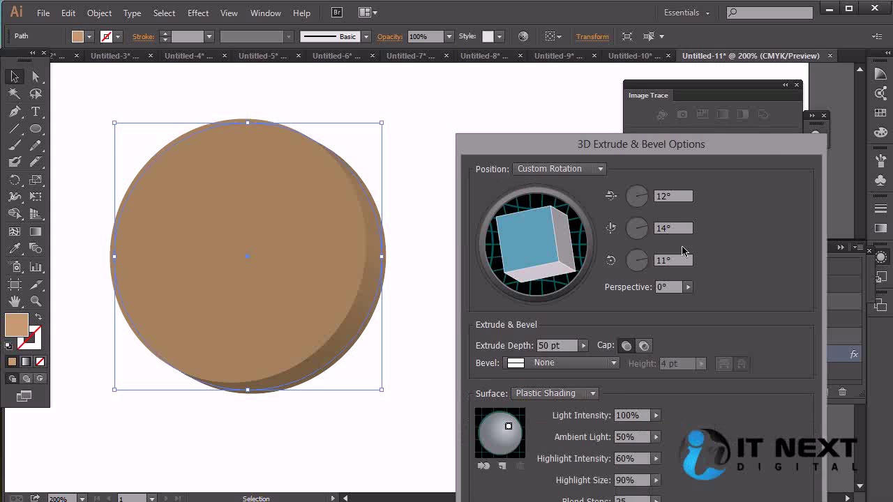
{"action": "left_click_drag", "start_coordinate": [733, 151], "coordinate": [747, 51]}
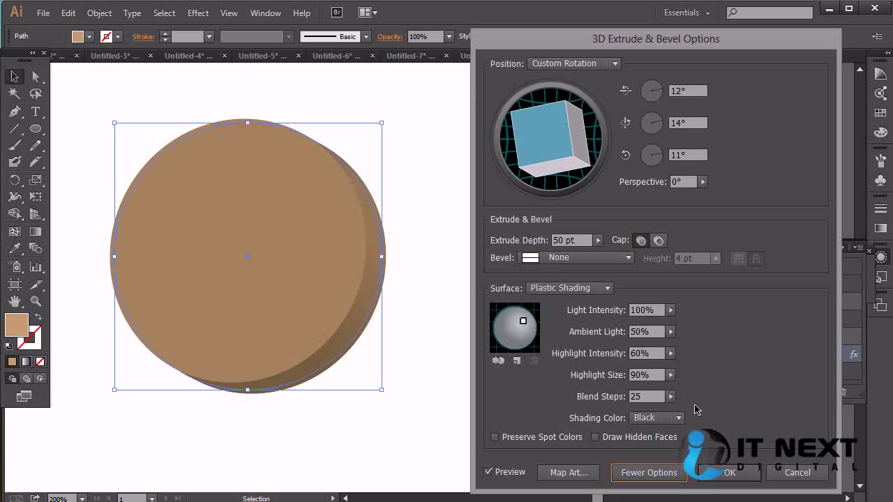
{"action": "left_click", "coordinate": [678, 420]}
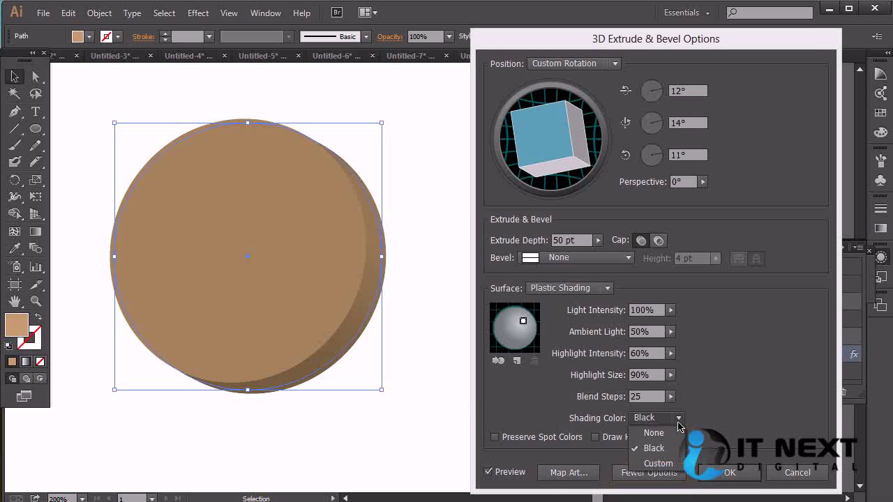
{"action": "left_click", "coordinate": [663, 463]}
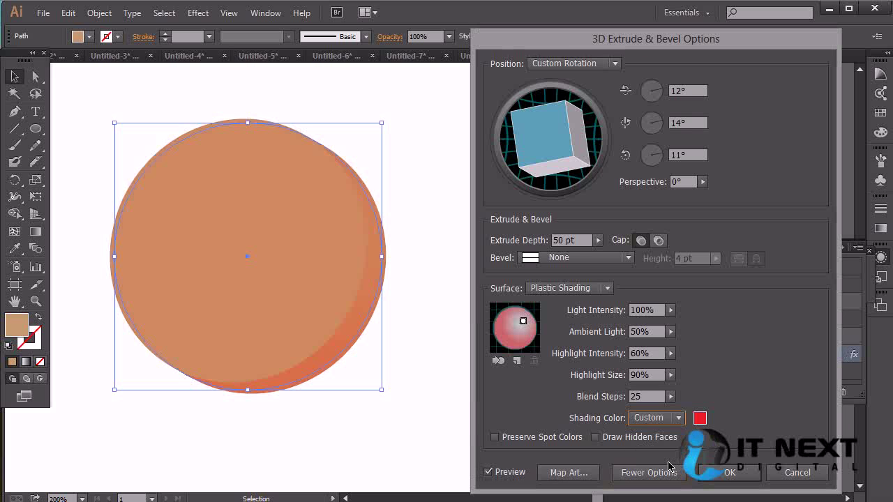
{"action": "left_click", "coordinate": [699, 419]}
{"action": "left_click_drag", "start_coordinate": [692, 336], "coordinate": [680, 389]}
{"action": "left_click", "coordinate": [873, 257]}
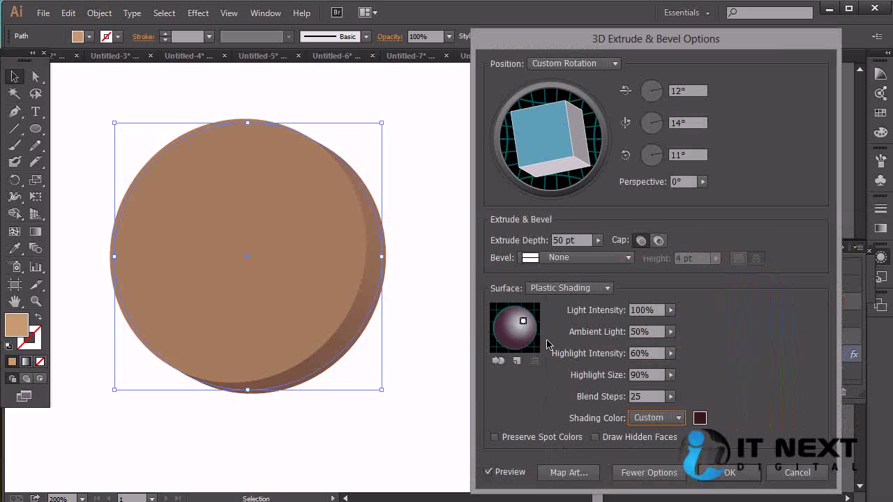
Step: Move the light toward the upper-right edge of the lighting sphere and try 21% ambient light before restoring 50%
{"action": "mouse_move", "coordinate": [524, 326]}
{"action": "left_mouse_down"}
{"action": "mouse_move", "coordinate": [501, 337]}
{"action": "mouse_move", "coordinate": [509, 322]}
{"action": "mouse_move", "coordinate": [531, 317]}
{"action": "left_mouse_up"}
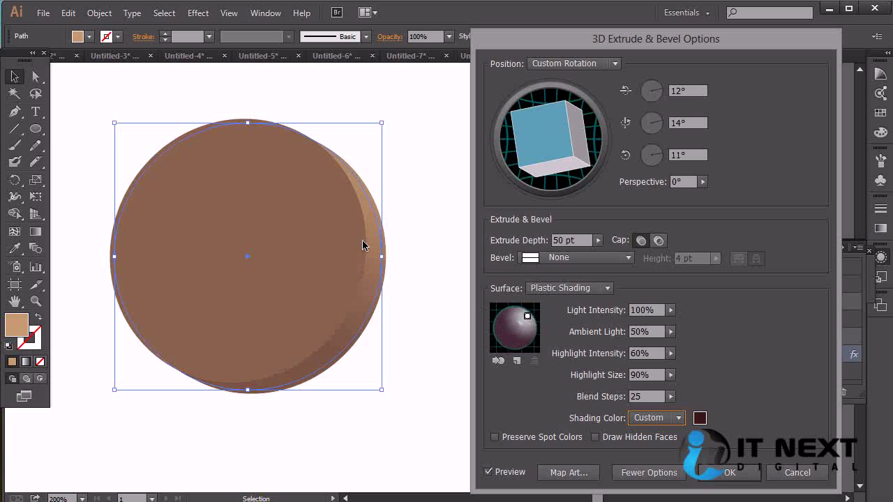
{"action": "left_click_drag", "start_coordinate": [527, 320], "coordinate": [531, 322]}
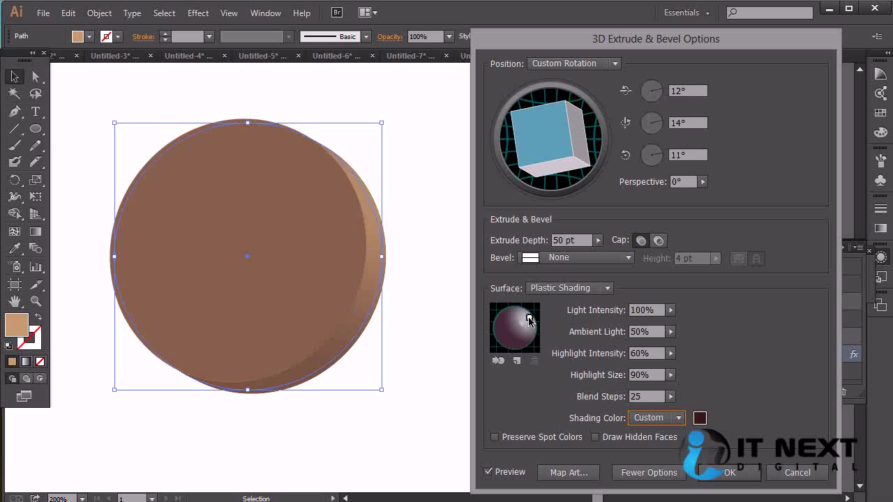
{"action": "left_click", "coordinate": [671, 332]}
{"action": "left_click_drag", "start_coordinate": [638, 346], "coordinate": [614, 350]}
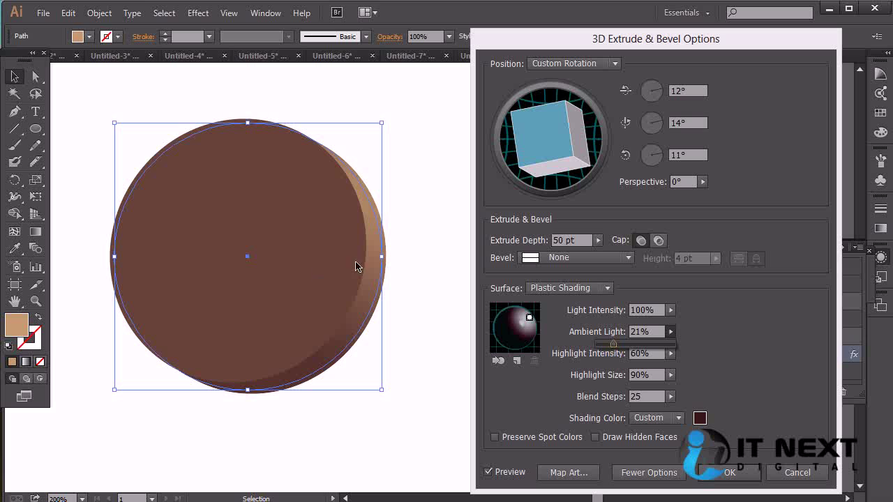
{"action": "left_click", "coordinate": [598, 349]}
{"action": "type", "text": "50"}
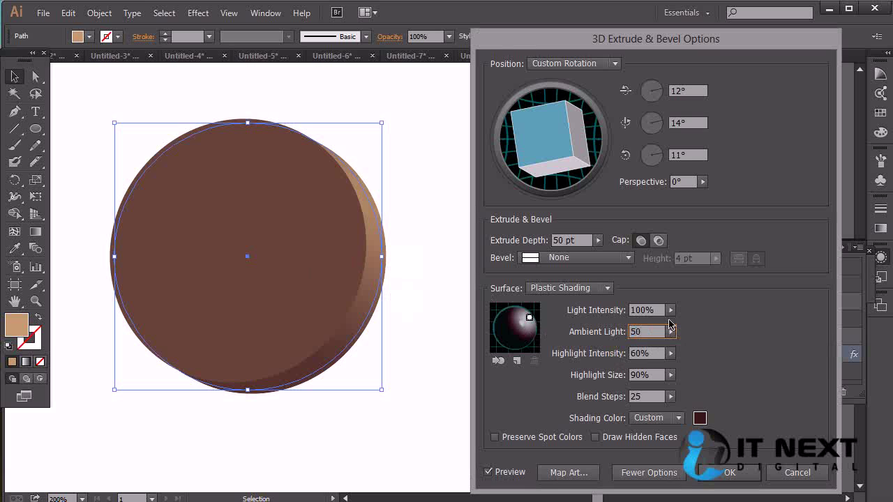
Step: Set the light's intensity to 80% and send it behind the object, placed near the center of the lighting sphere
{"action": "mouse_move", "coordinate": [670, 310]}
{"action": "left_mouse_down"}
{"action": "mouse_move", "coordinate": [632, 331]}
{"action": "mouse_move", "coordinate": [614, 326]}
{"action": "mouse_move", "coordinate": [658, 327]}
{"action": "left_mouse_up"}
{"action": "left_click", "coordinate": [724, 331]}
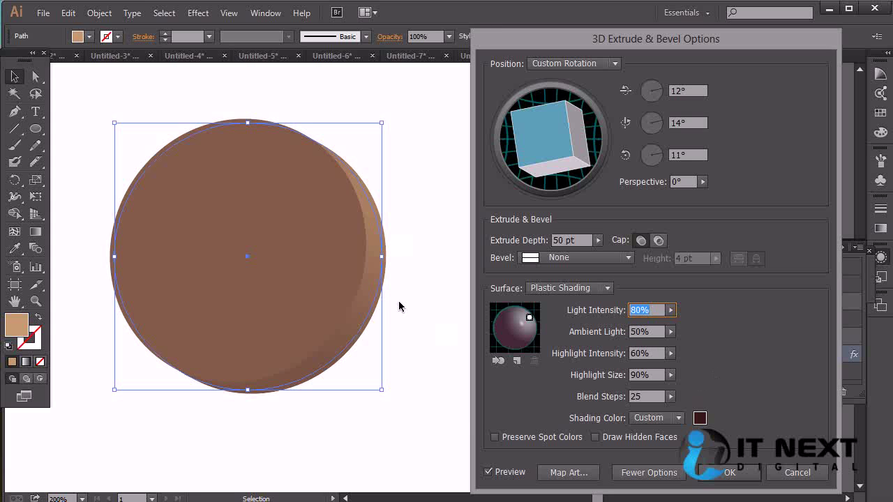
{"action": "left_click", "coordinate": [499, 363]}
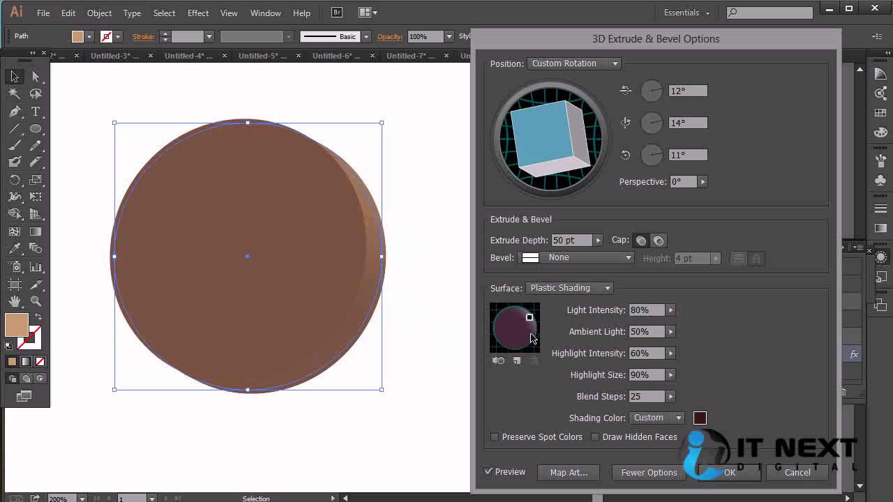
{"action": "mouse_move", "coordinate": [532, 323]}
{"action": "left_mouse_down"}
{"action": "mouse_move", "coordinate": [522, 320]}
{"action": "mouse_move", "coordinate": [525, 333]}
{"action": "mouse_move", "coordinate": [520, 324]}
{"action": "left_mouse_up"}
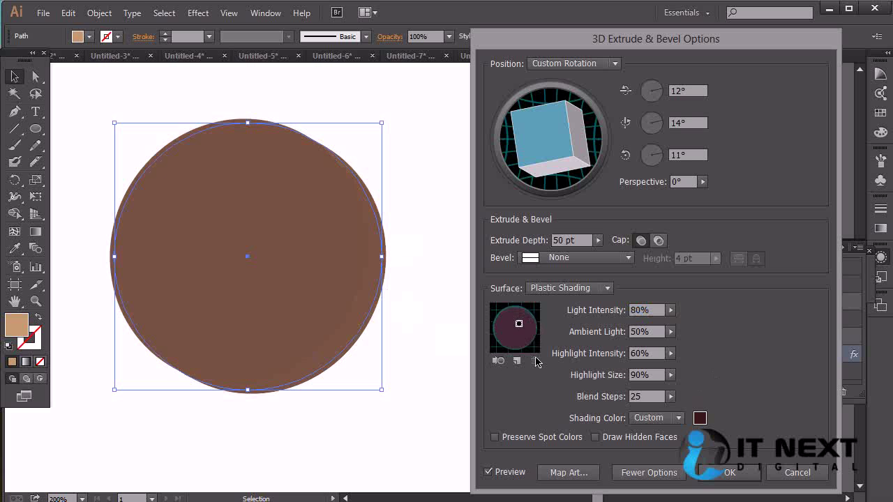
Step: Add two new lights, one near the upper-right edge and one near the lower-right edge of the lighting sphere
{"action": "left_click", "coordinate": [517, 361]}
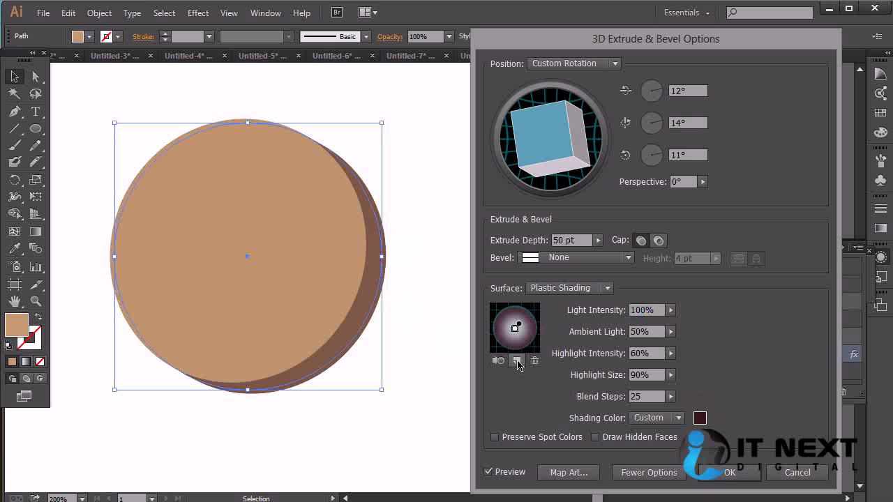
{"action": "mouse_move", "coordinate": [516, 330]}
{"action": "left_mouse_down"}
{"action": "mouse_move", "coordinate": [527, 325]}
{"action": "mouse_move", "coordinate": [513, 325]}
{"action": "left_mouse_up"}
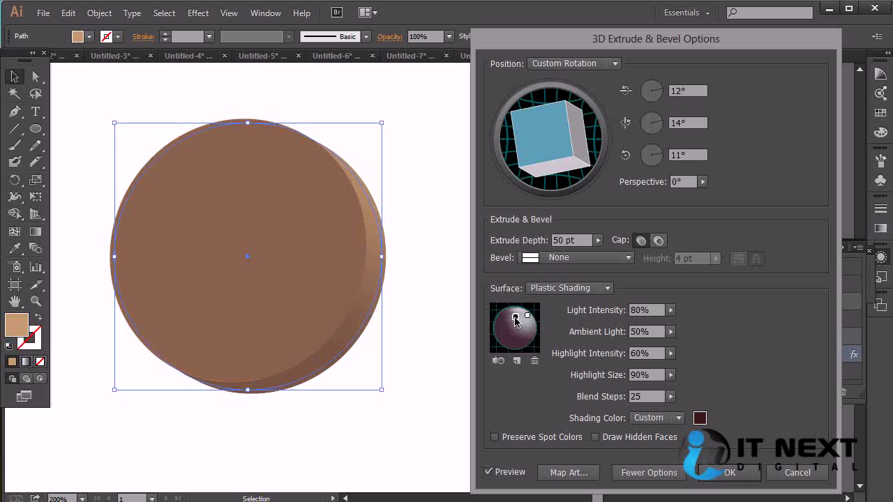
{"action": "left_click", "coordinate": [516, 361]}
{"action": "left_click_drag", "start_coordinate": [513, 326], "coordinate": [526, 352]}
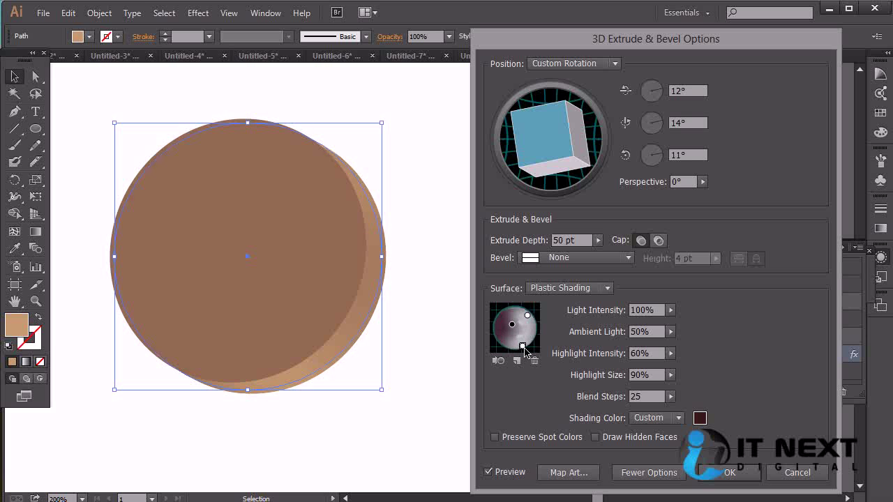
Step: Set the highlight size to 100% and the blend steps to 91
{"action": "left_click", "coordinate": [670, 374]}
{"action": "left_click_drag", "start_coordinate": [668, 388], "coordinate": [687, 396]}
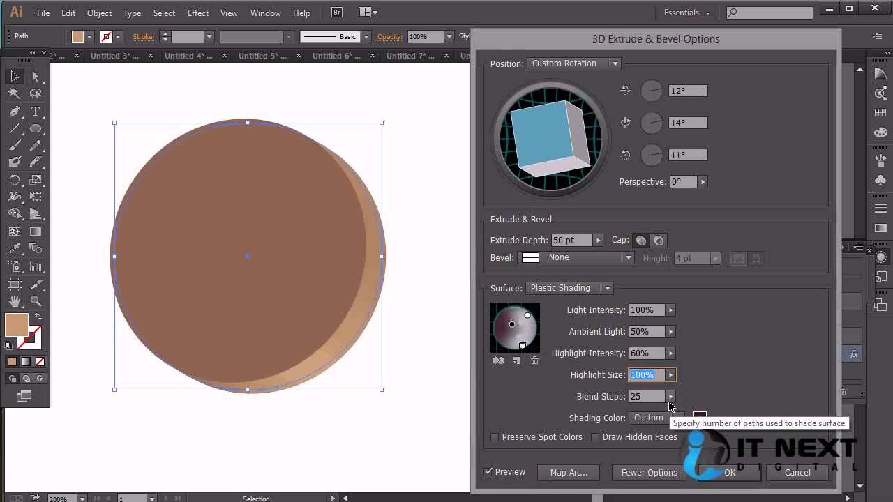
{"action": "left_click", "coordinate": [670, 399]}
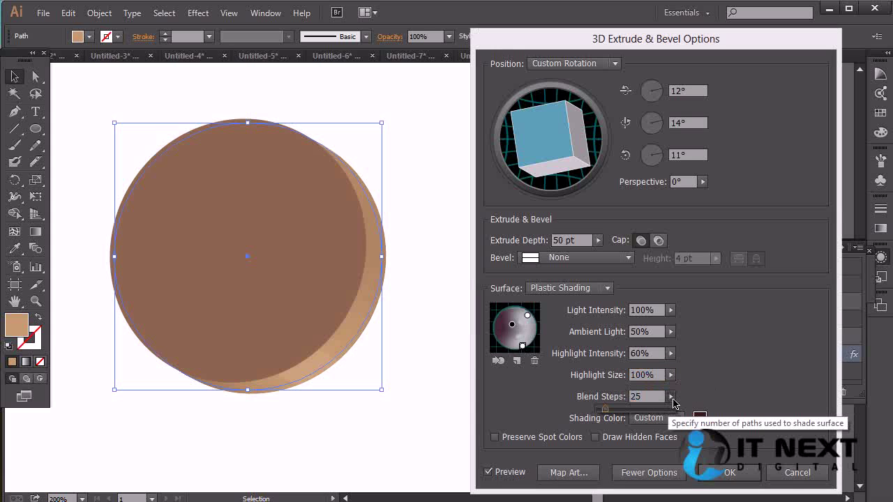
{"action": "left_click_drag", "start_coordinate": [610, 416], "coordinate": [630, 416]}
Step: Try Black and None as the shading color before restoring Custom
{"action": "left_click", "coordinate": [678, 418]}
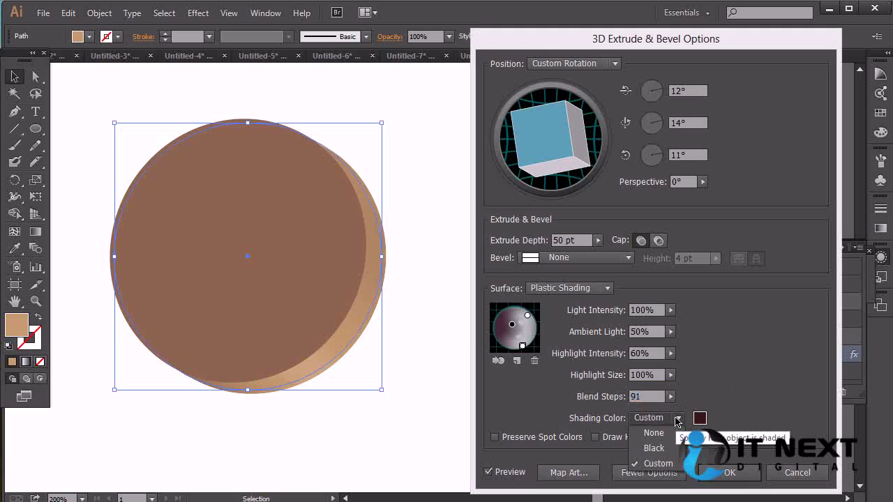
{"action": "left_click", "coordinate": [672, 448]}
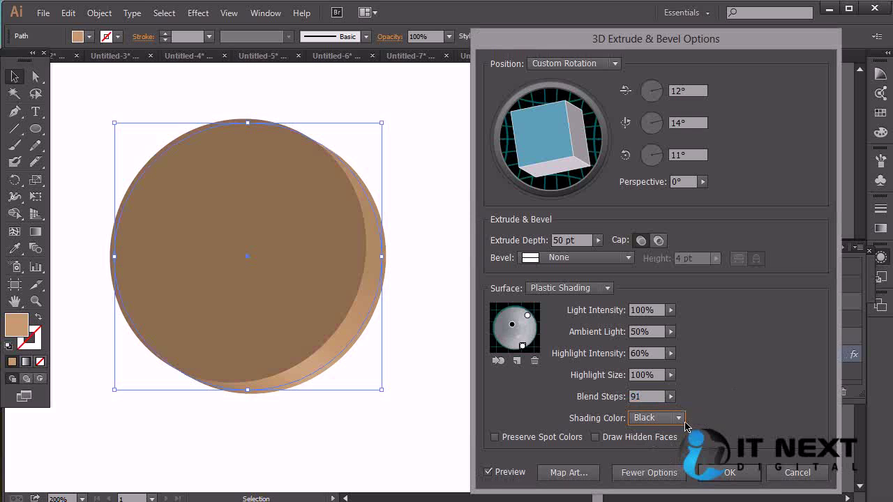
{"action": "left_click", "coordinate": [678, 418]}
{"action": "left_click", "coordinate": [658, 463]}
{"action": "left_click", "coordinate": [677, 418]}
{"action": "left_click", "coordinate": [666, 434]}
{"action": "left_click", "coordinate": [677, 418]}
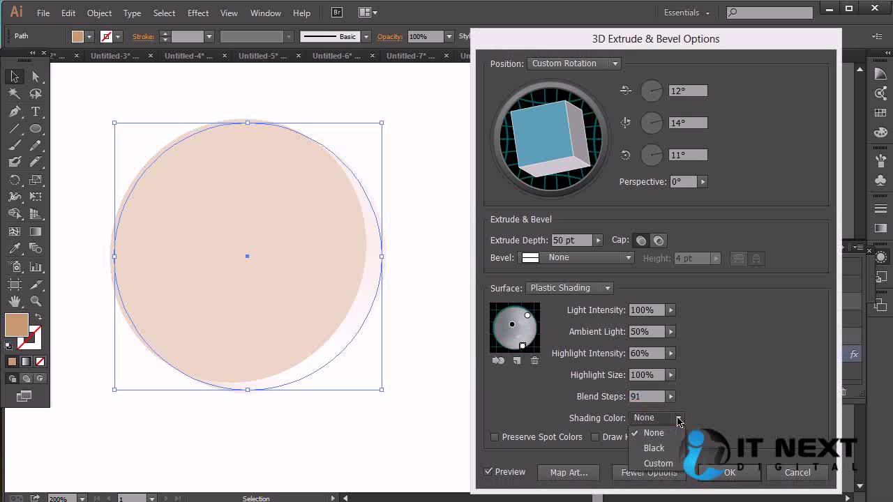
{"action": "left_click", "coordinate": [669, 462]}
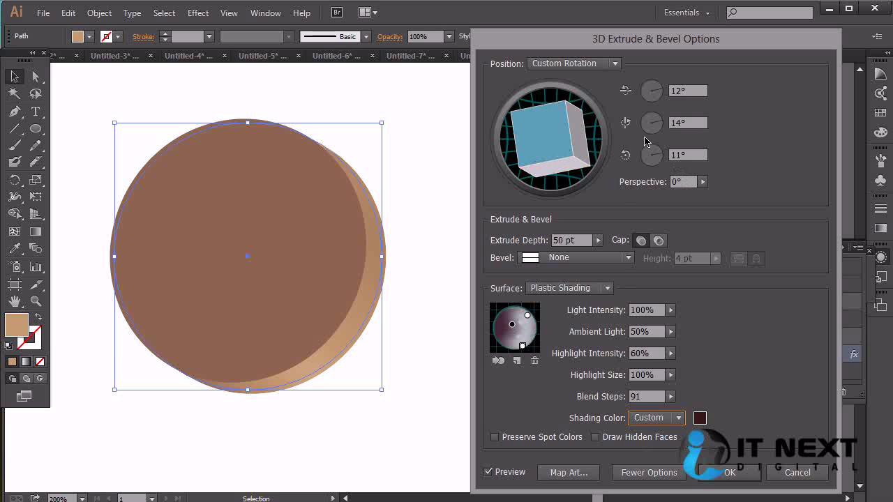
Step: Try the Back, Front, Top, Off-Axis Back and Isometric Right position presets on the extruded circle
{"action": "left_click", "coordinate": [614, 63]}
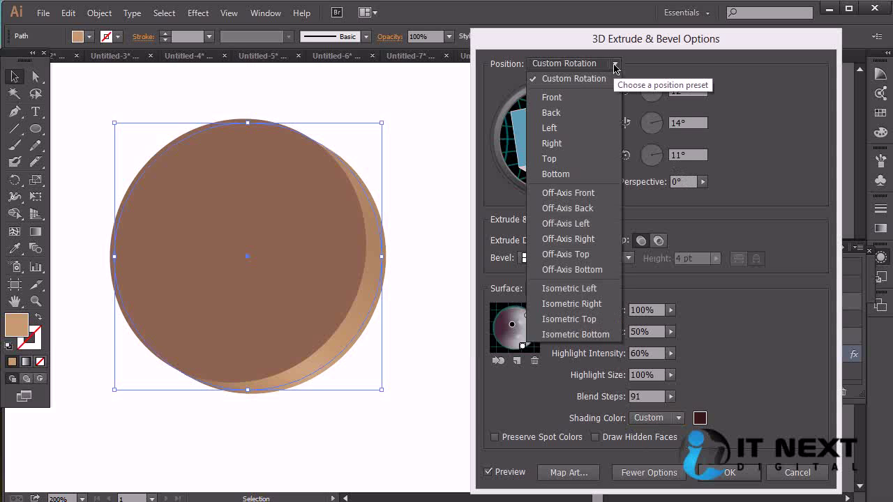
{"action": "left_click", "coordinate": [586, 114]}
{"action": "left_click", "coordinate": [613, 63]}
{"action": "left_click", "coordinate": [584, 98]}
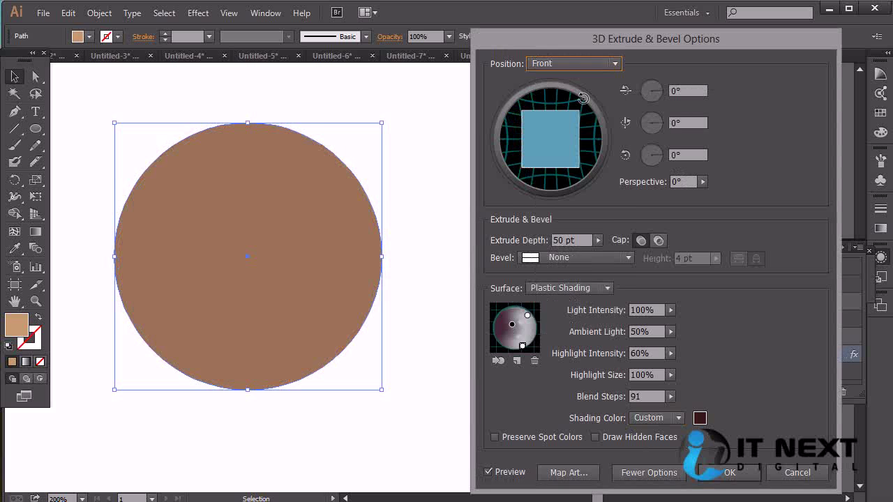
{"action": "left_click", "coordinate": [613, 64]}
{"action": "left_click", "coordinate": [574, 155]}
{"action": "left_click", "coordinate": [614, 64]}
{"action": "left_click", "coordinate": [586, 208]}
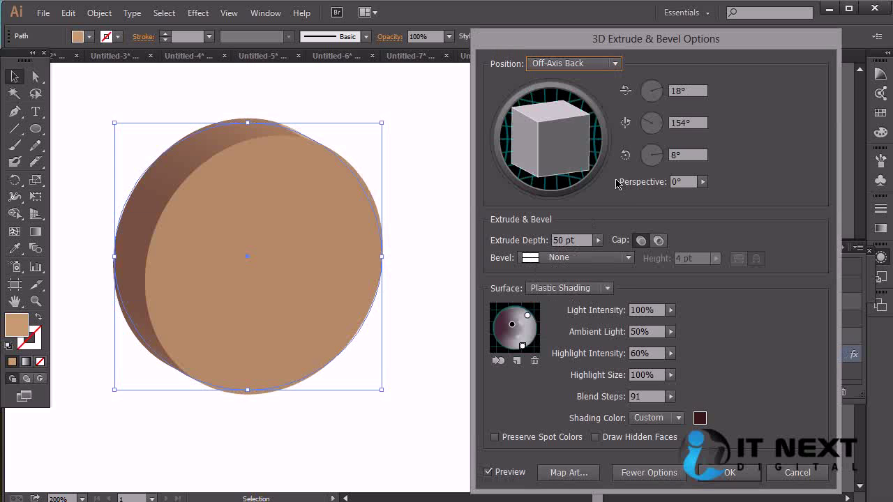
{"action": "left_click", "coordinate": [573, 64]}
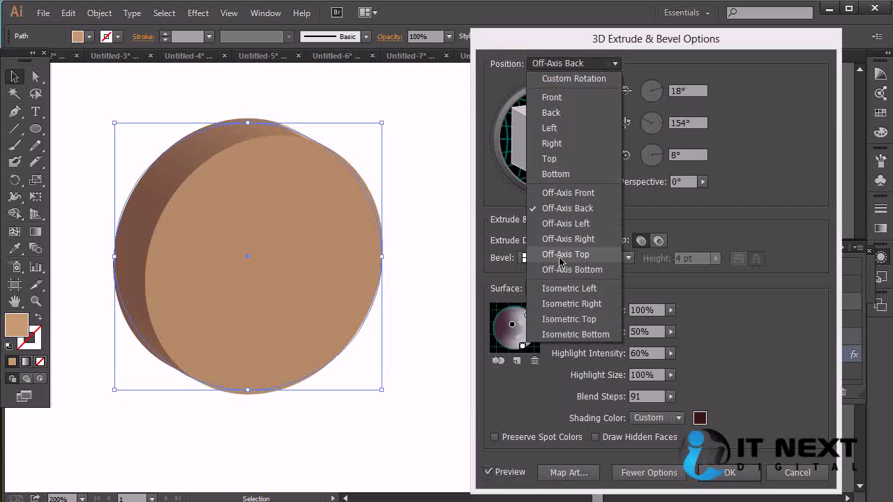
{"action": "left_click", "coordinate": [551, 304]}
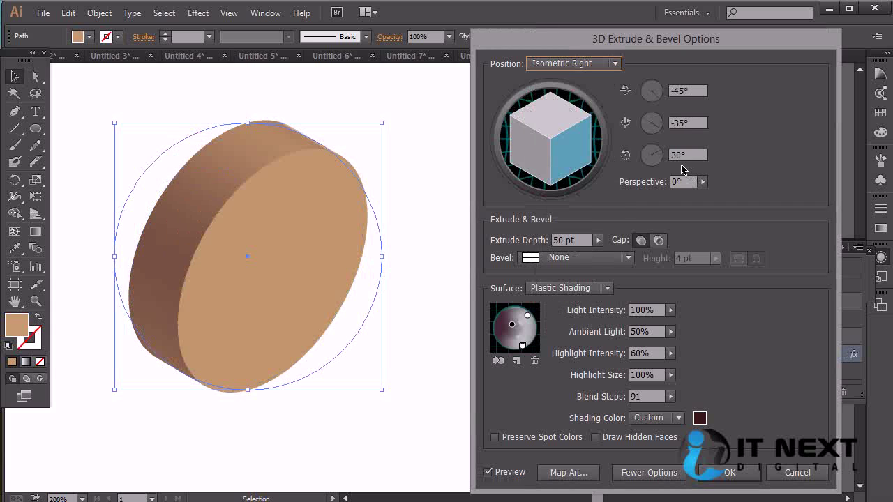
Step: Rotate the object from the Back preset to about 175°, -7° and 179°, and apply the 3D effect
{"action": "left_click", "coordinate": [600, 65]}
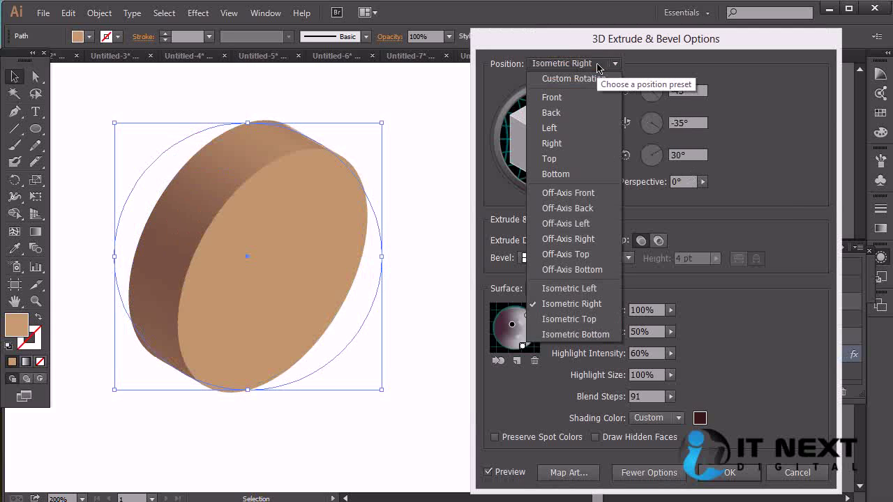
{"action": "left_click", "coordinate": [590, 113]}
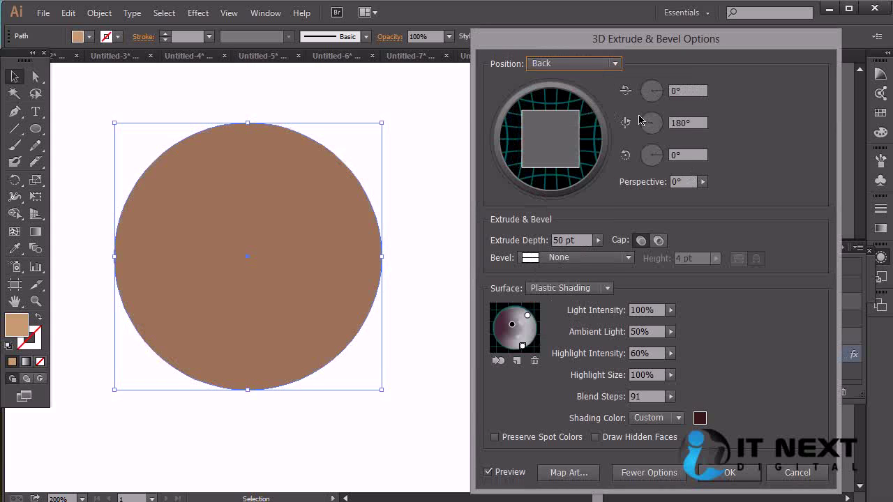
{"action": "left_click_drag", "start_coordinate": [570, 163], "coordinate": [576, 167]}
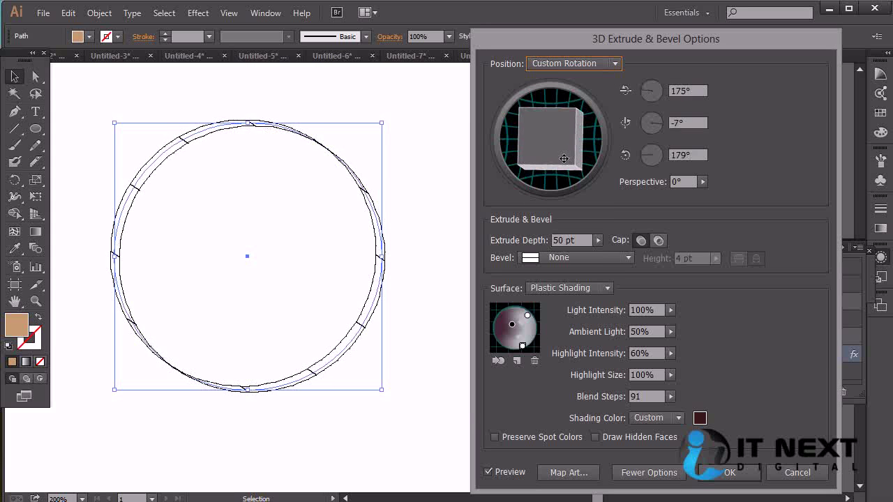
{"action": "left_click", "coordinate": [729, 472]}
{"action": "left_click", "coordinate": [524, 367]}
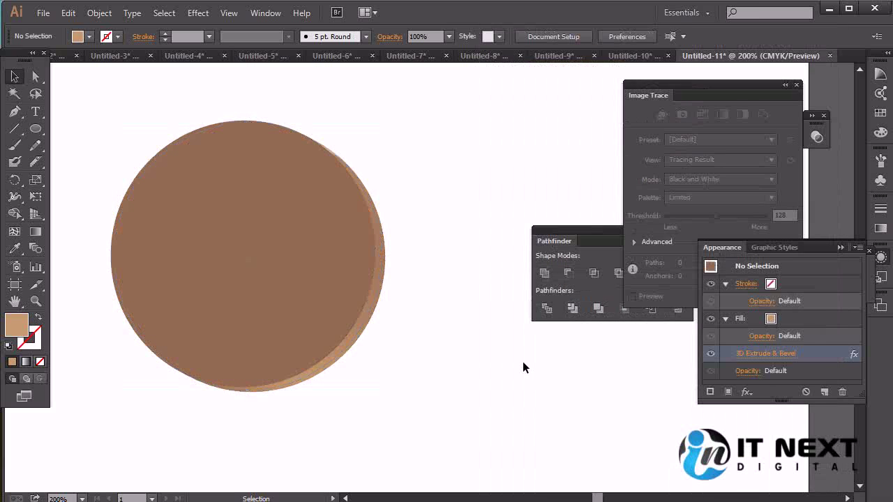
Step: Move the extruded circle downward and slightly left on the artboard, and deselect it
{"action": "left_click", "coordinate": [291, 298]}
{"action": "left_click_drag", "start_coordinate": [330, 260], "coordinate": [310, 384]}
{"action": "left_click", "coordinate": [445, 294]}
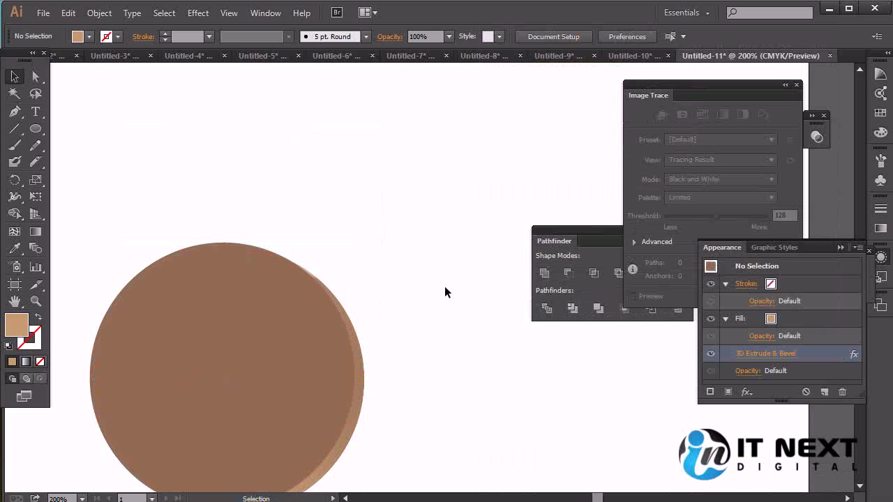